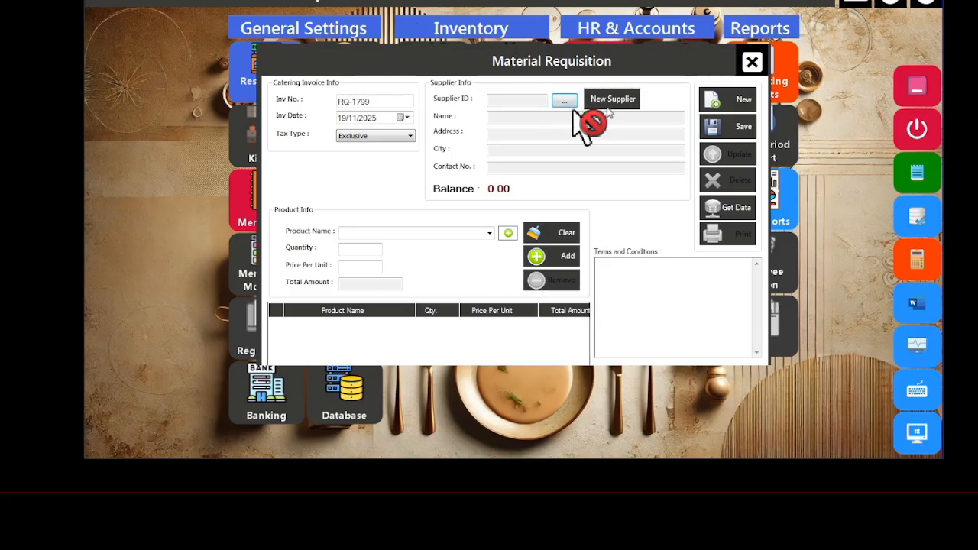
Step: Open the supplier list from the RQ-1799 Material Requisition form
left_click(563, 103)
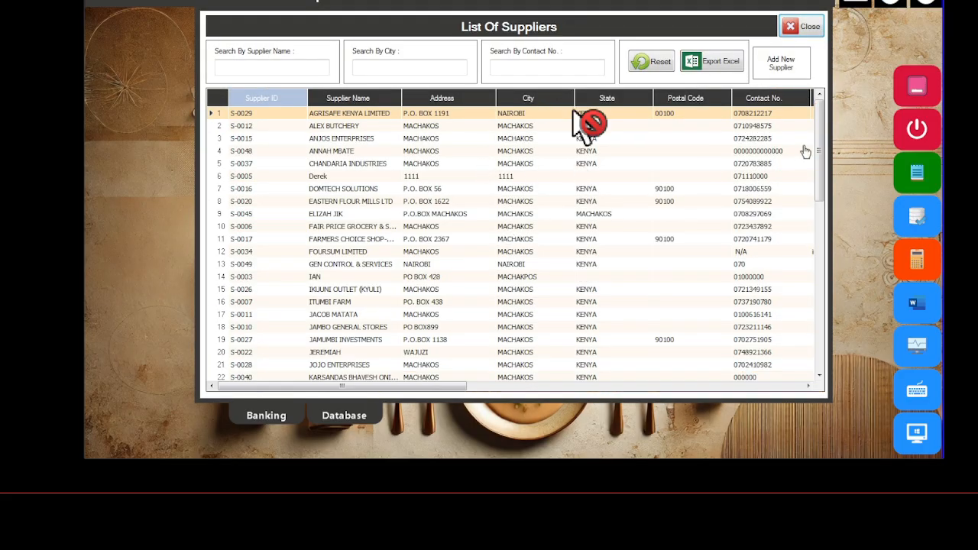
Step: Scroll the supplier list to S-0023 NAIVAS SUPERMARKET and load it as the requisition's supplier
left_click_drag(820, 150, 822, 178)
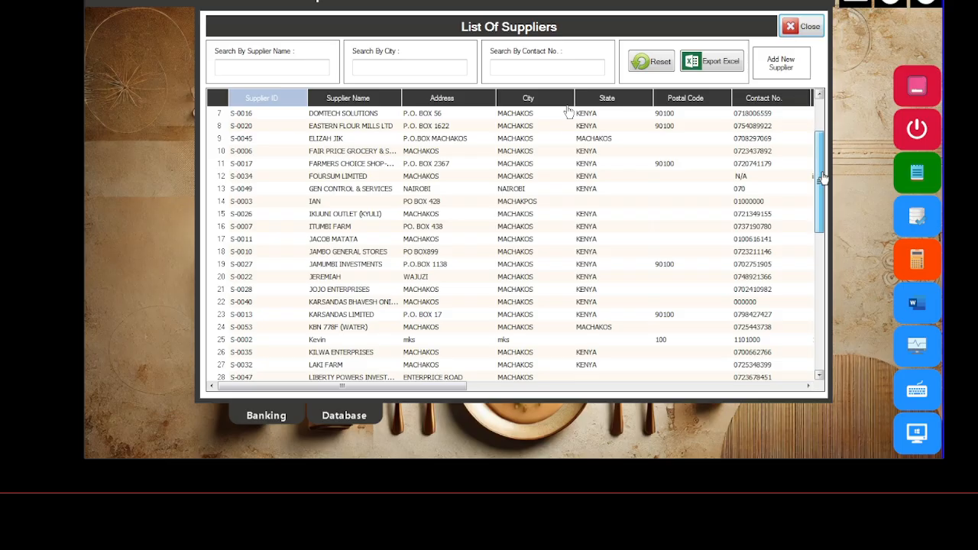
scroll(569, 112, "down", 4)
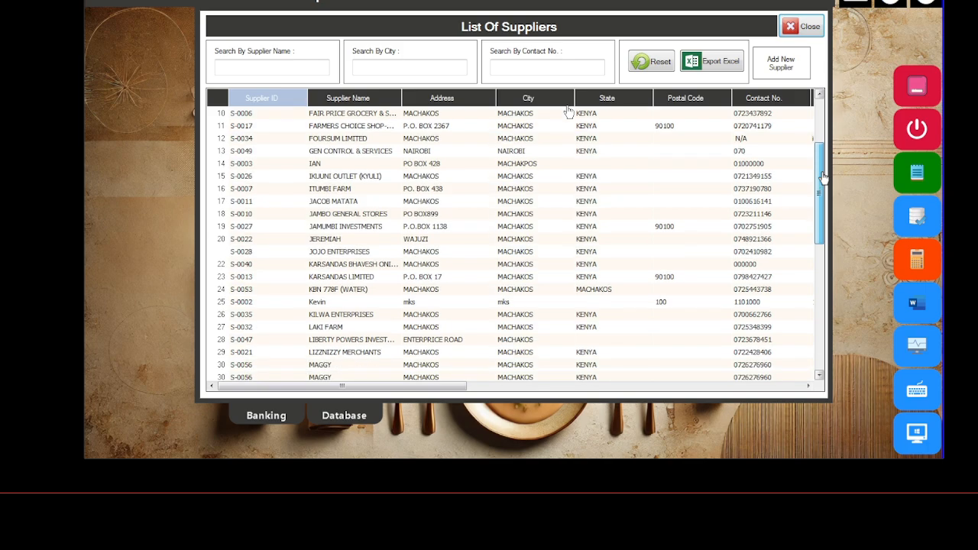
scroll(569, 113, "down", 7)
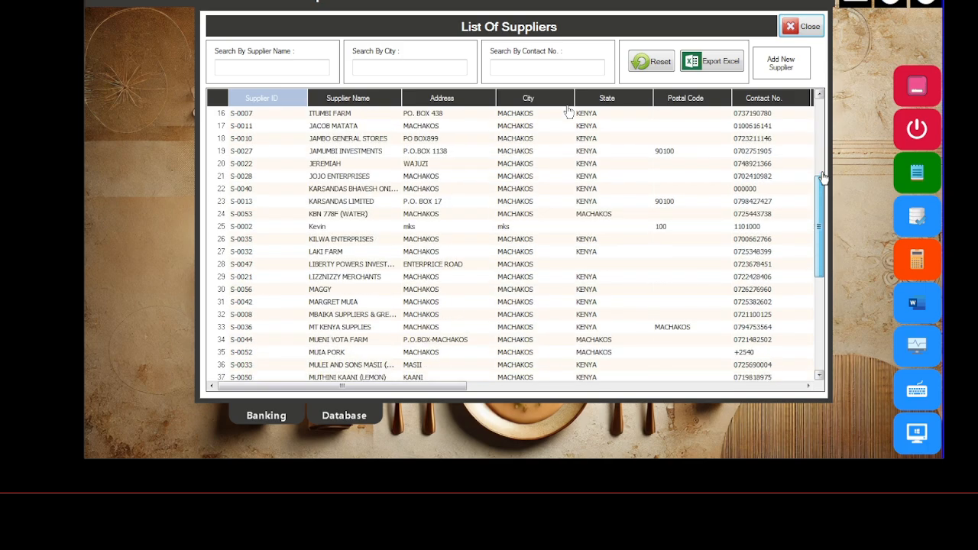
scroll(569, 112, "down", 8)
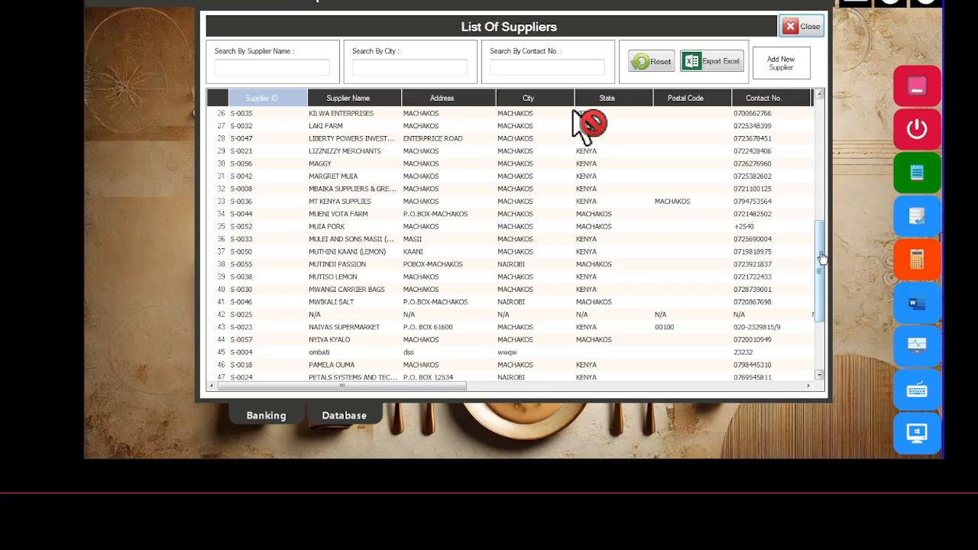
mouse_move(822, 256)
left_mouse_down()
mouse_move(822, 271)
mouse_move(821, 258)
left_mouse_up()
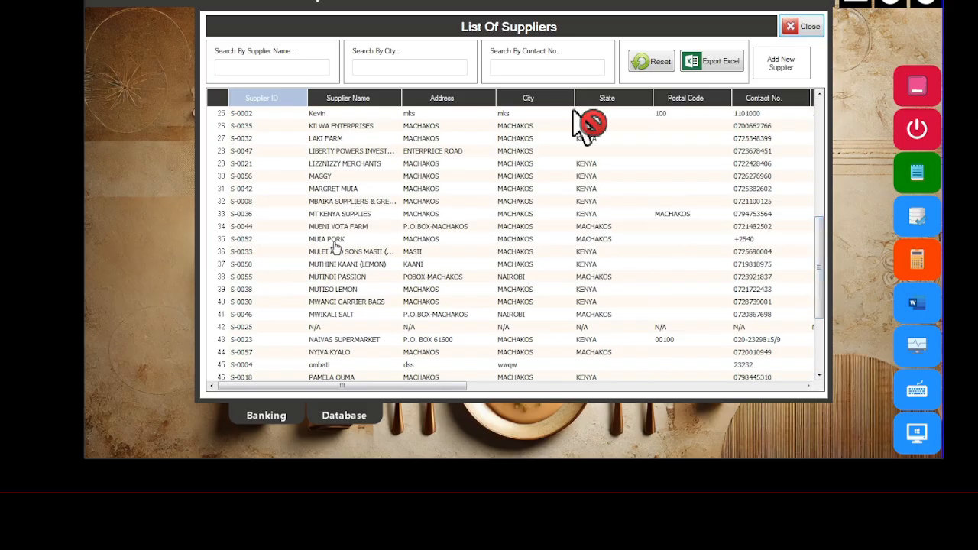
left_click(320, 343)
double_click(321, 344)
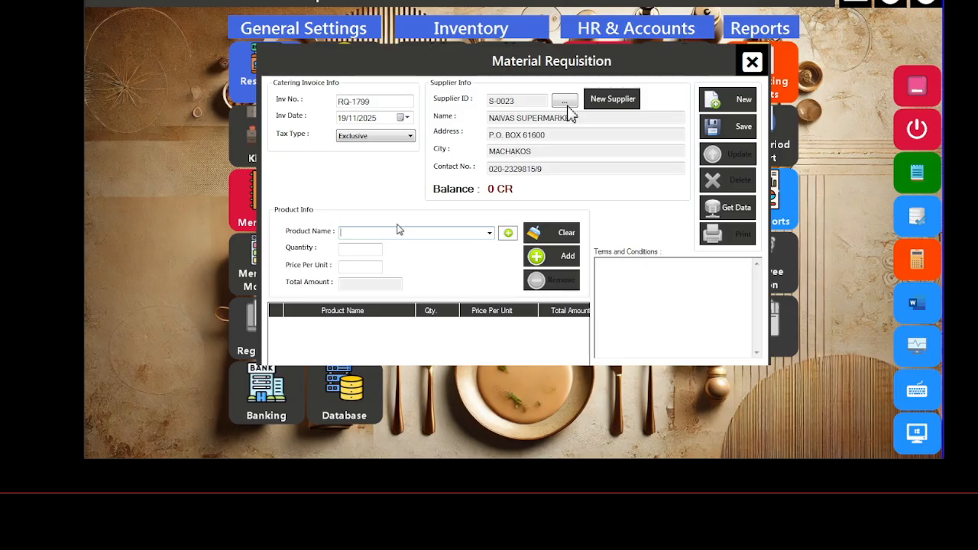
Step: Add a Bread line of 5 pieces at 70 each, totalling 350
type("bre")
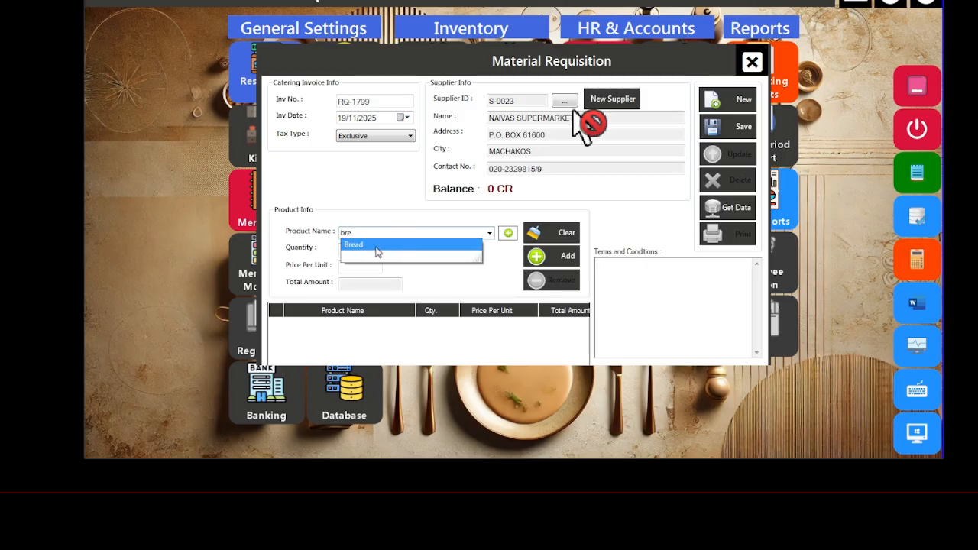
left_click(377, 246)
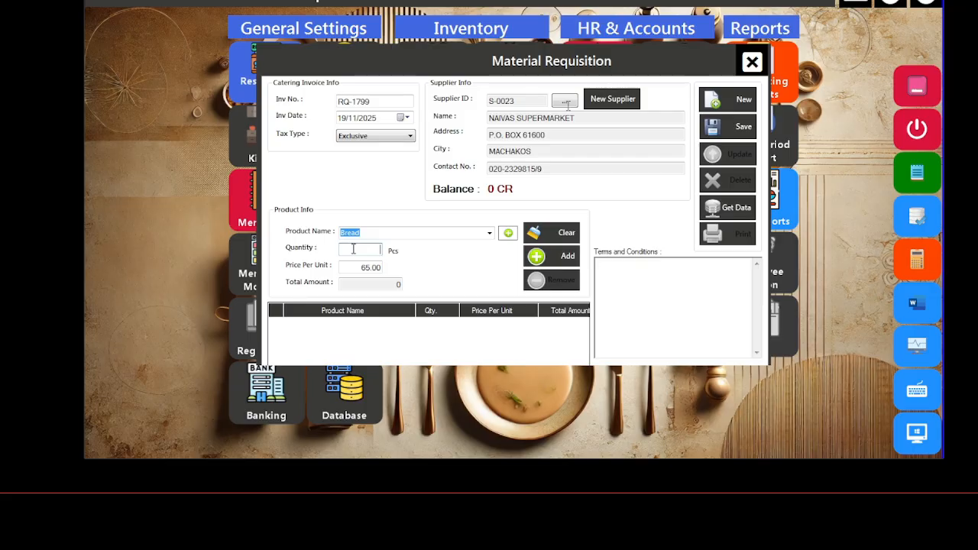
type("5")
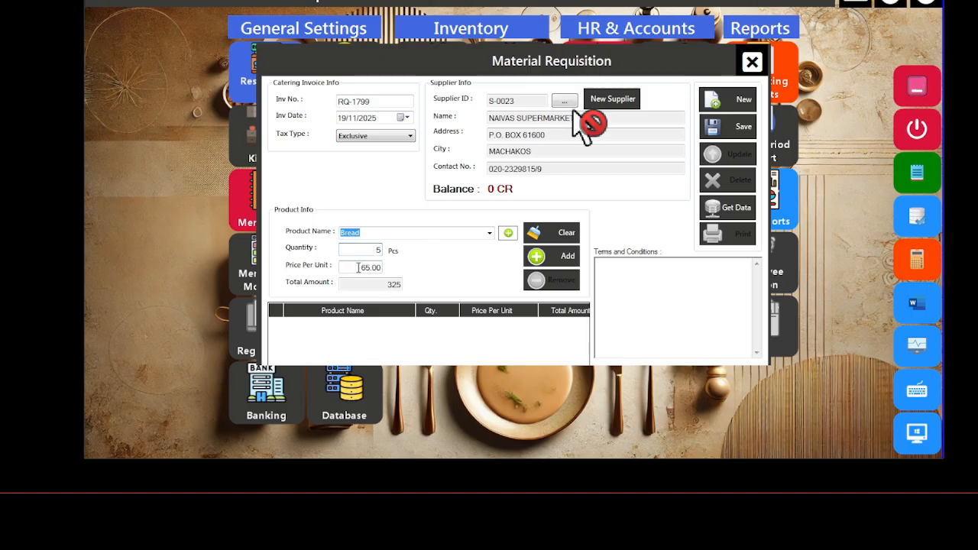
left_click_drag(357, 268, 424, 261)
type("70")
left_click(550, 259)
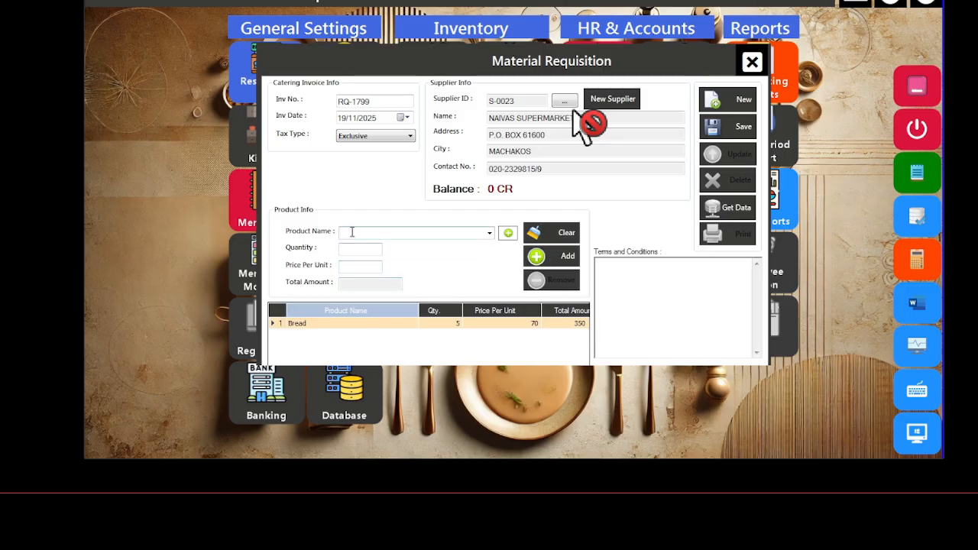
Step: Add a PILAU MIX line of 10 at 280, totalling 2800
type("p")
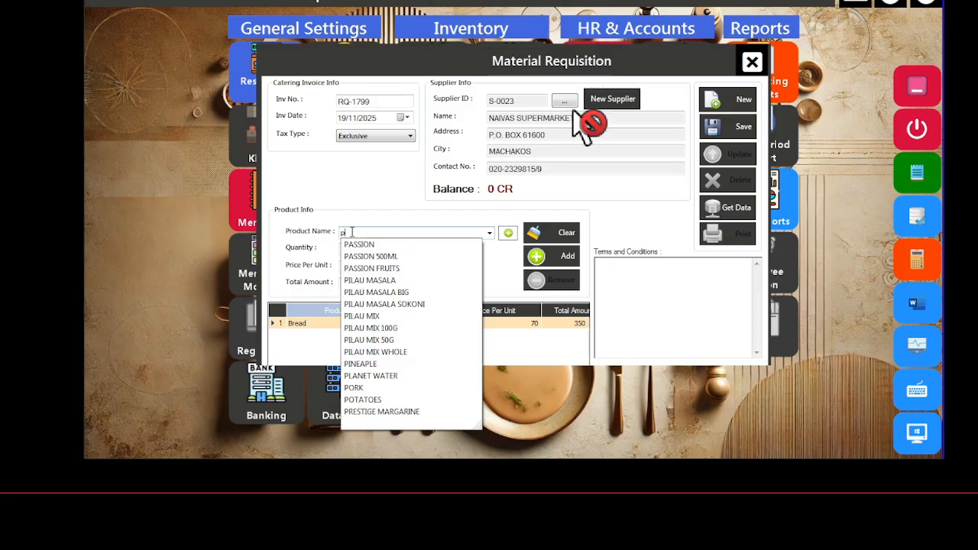
type("ila")
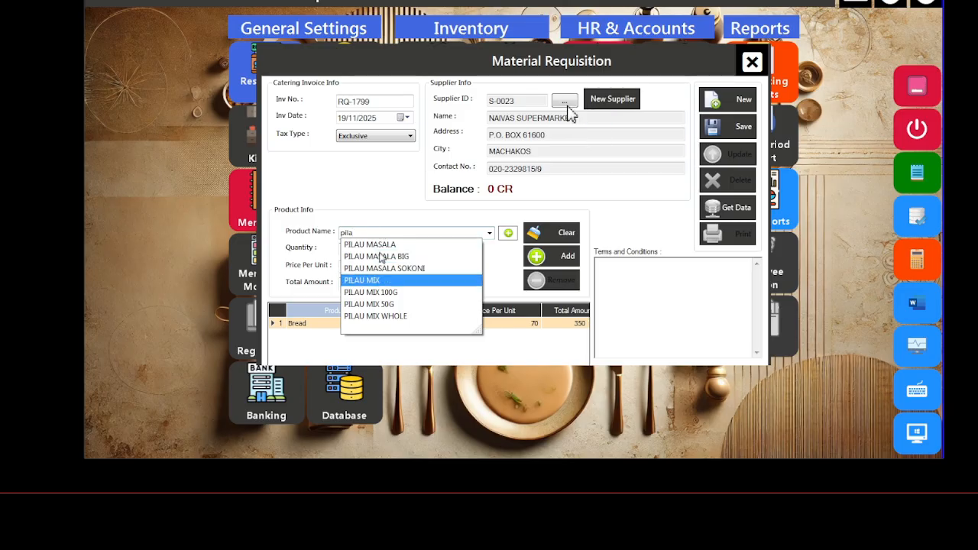
key("Return")
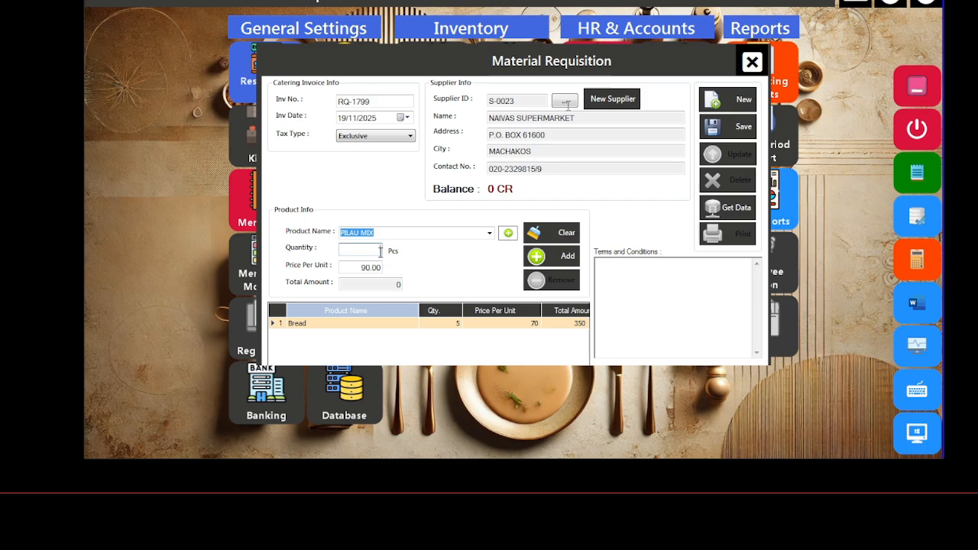
type("10")
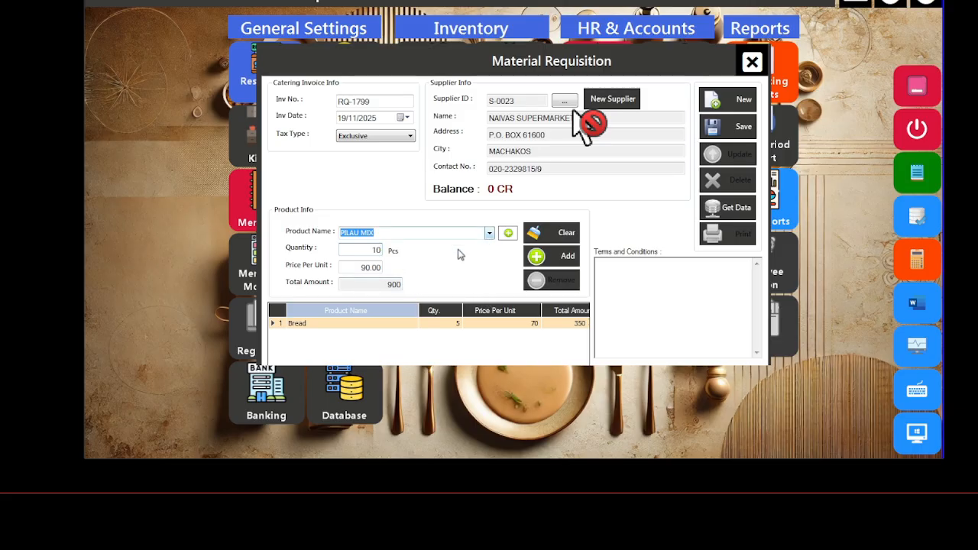
left_click(353, 265)
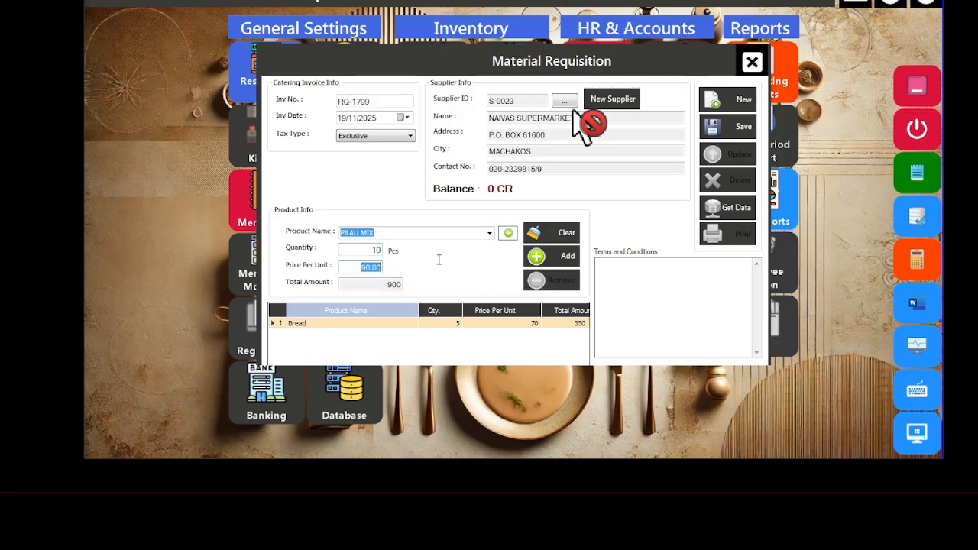
type("2")
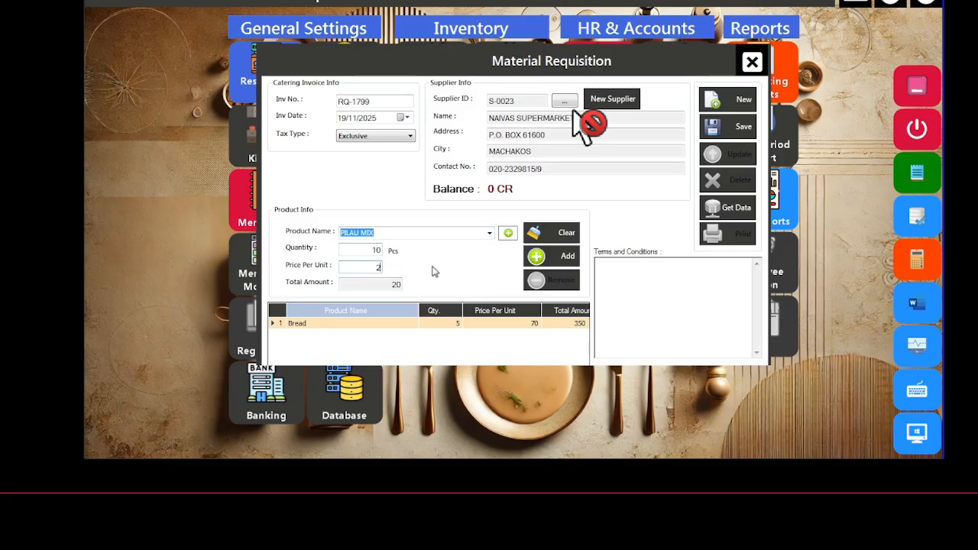
type("80")
left_click(563, 258)
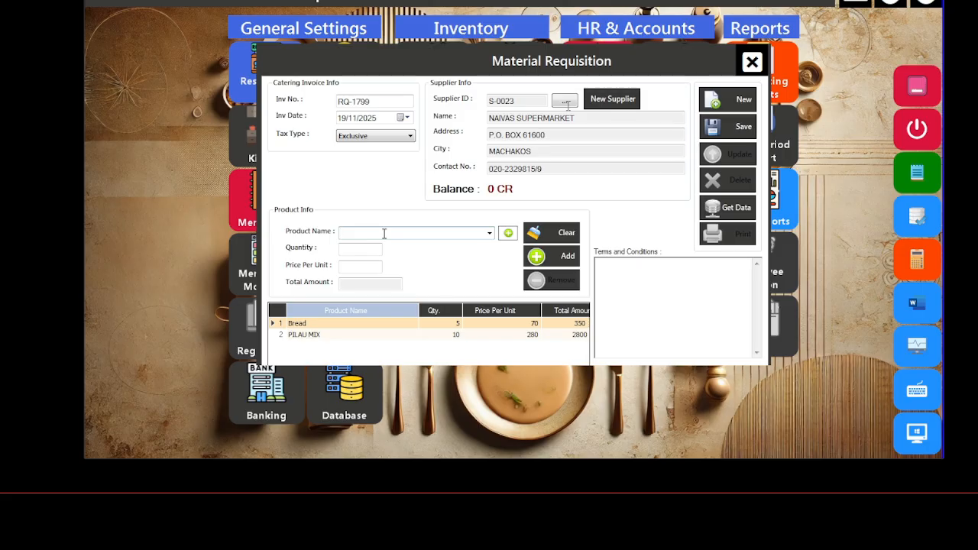
Step: Add a CUMIN SEED BIG line of 5 at 300, totalling 1500
type("cum")
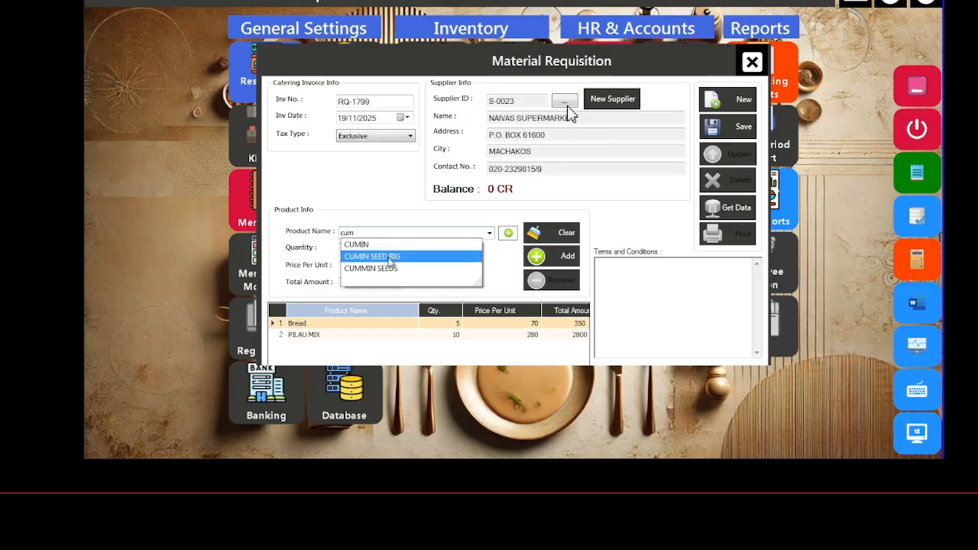
left_click(390, 257)
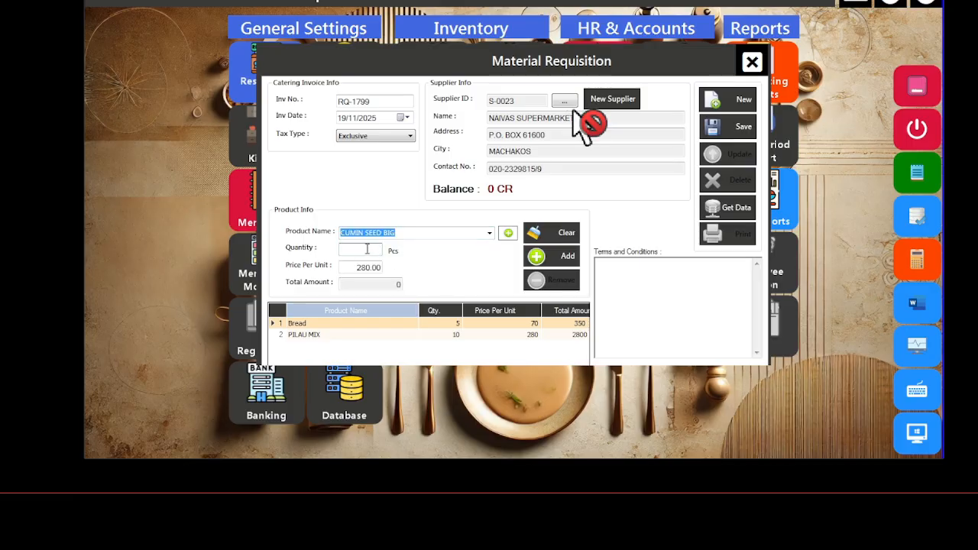
left_click(366, 249)
type("5")
left_click_drag(354, 268, 380, 268)
type("300")
left_click(553, 260)
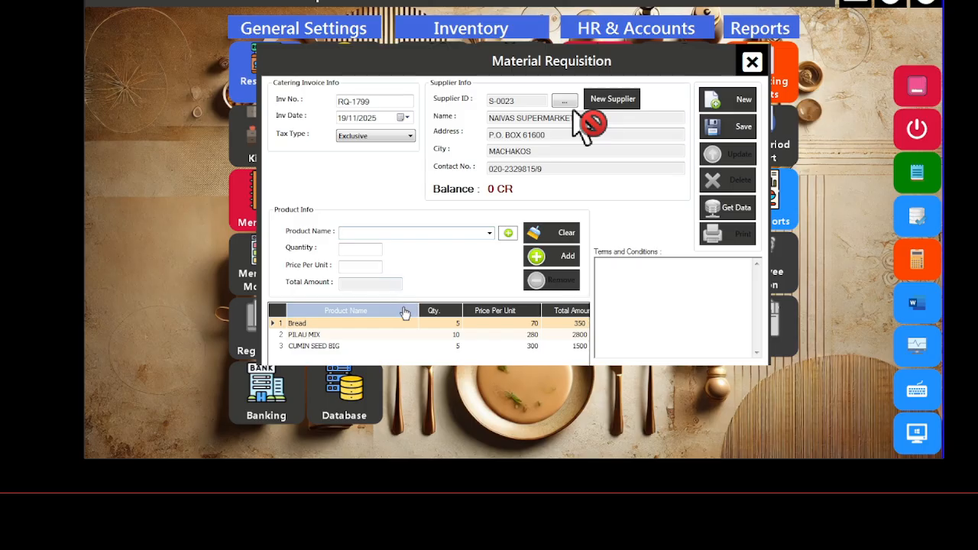
left_click(305, 337)
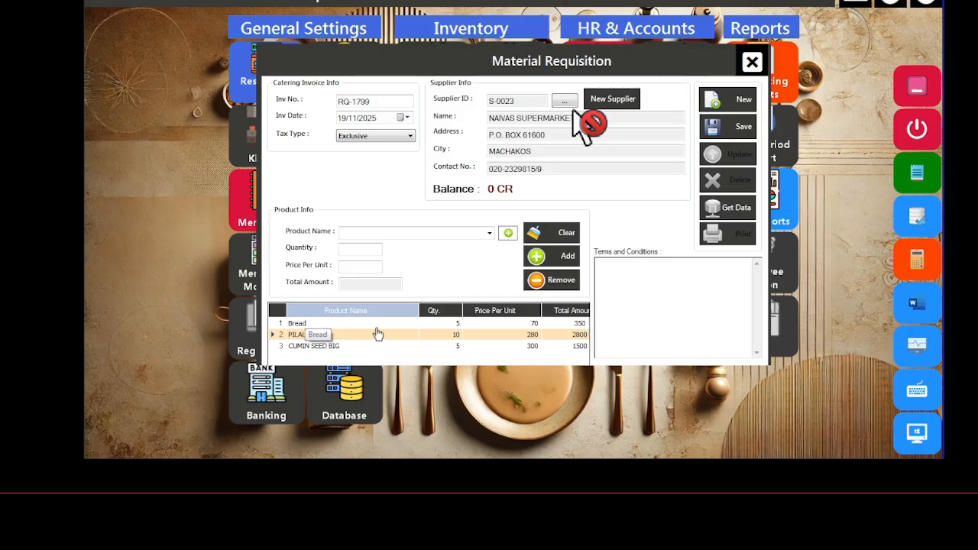
left_click(556, 282)
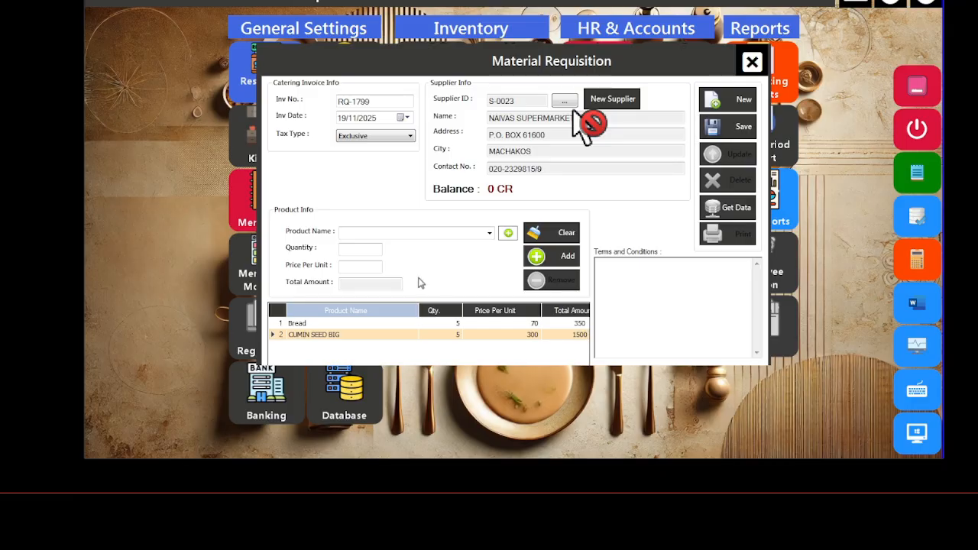
left_click(375, 235)
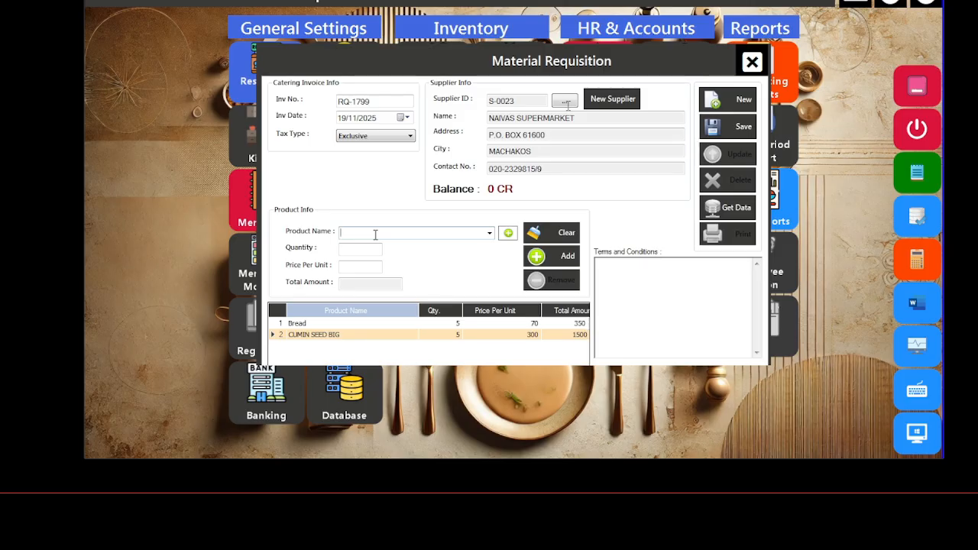
type("pilau")
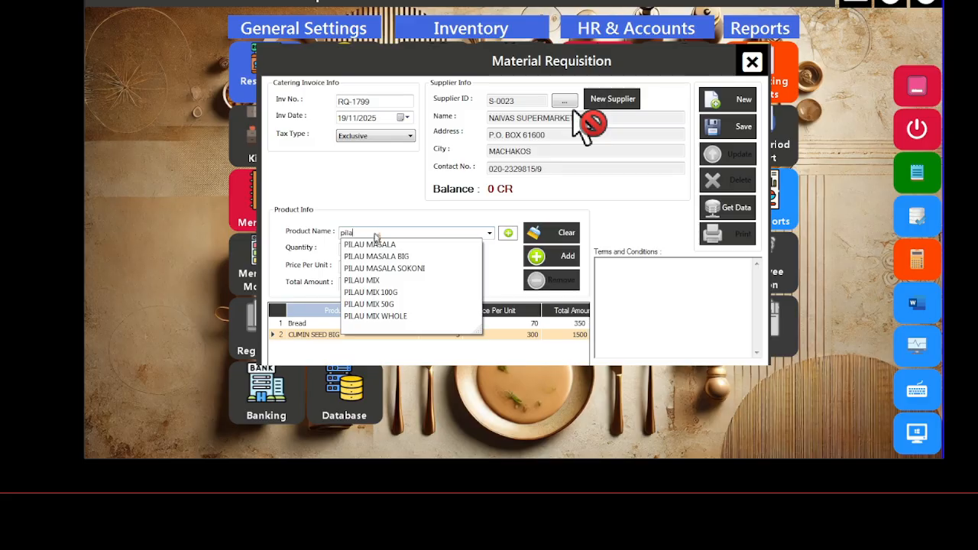
left_click(390, 285)
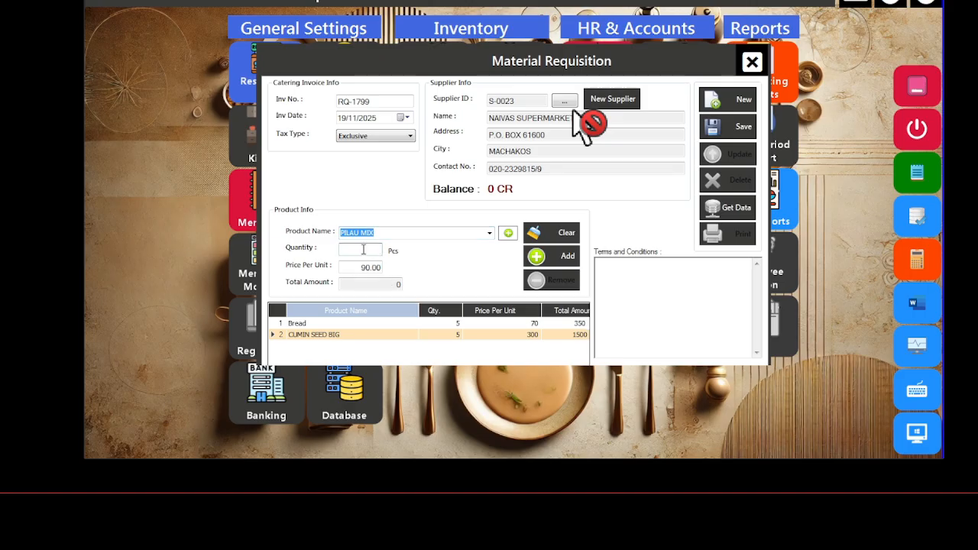
type("2")
left_click_drag(358, 267, 458, 259)
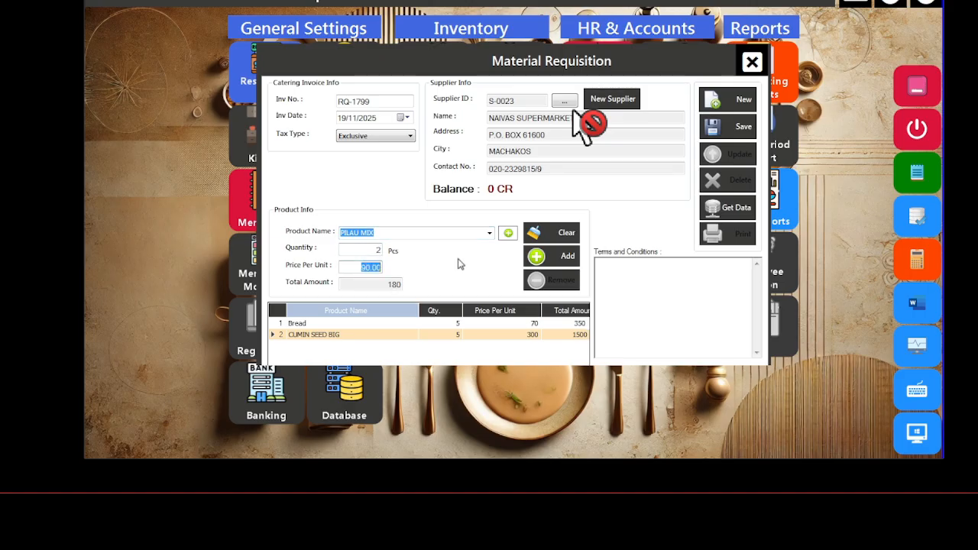
type("280")
left_click(551, 258)
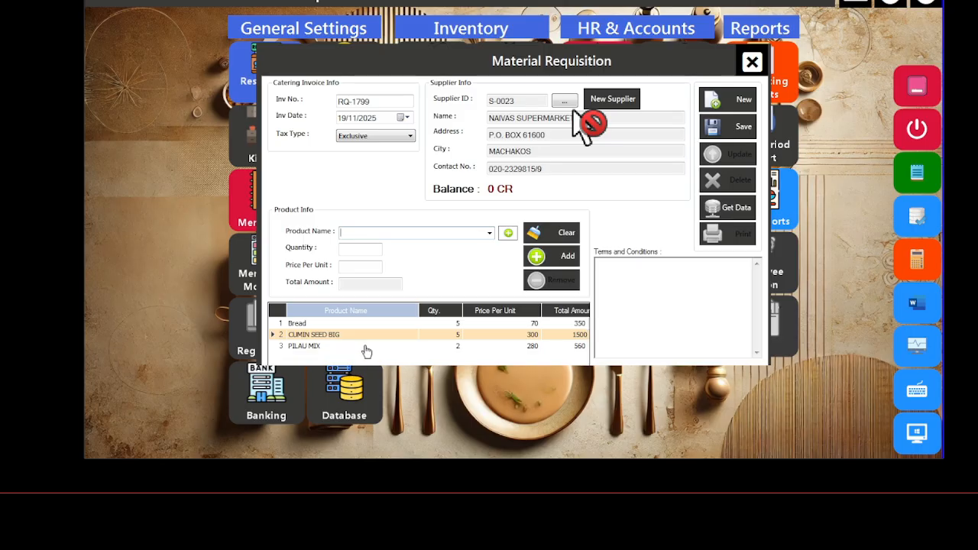
left_click(316, 346)
left_click(550, 279)
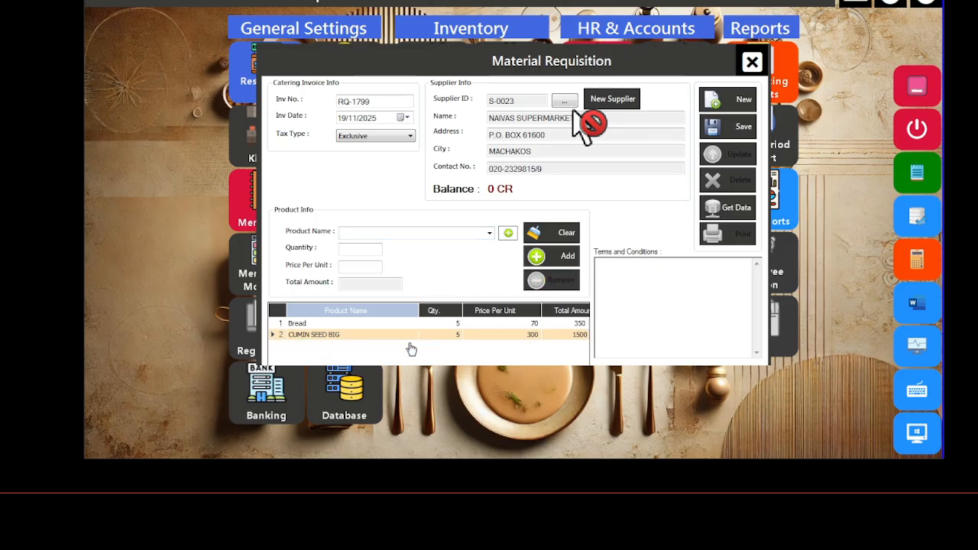
Step: Remove the CUMIN SEED BIG line and save RQ-1799 with only Bread remaining
left_click(553, 281)
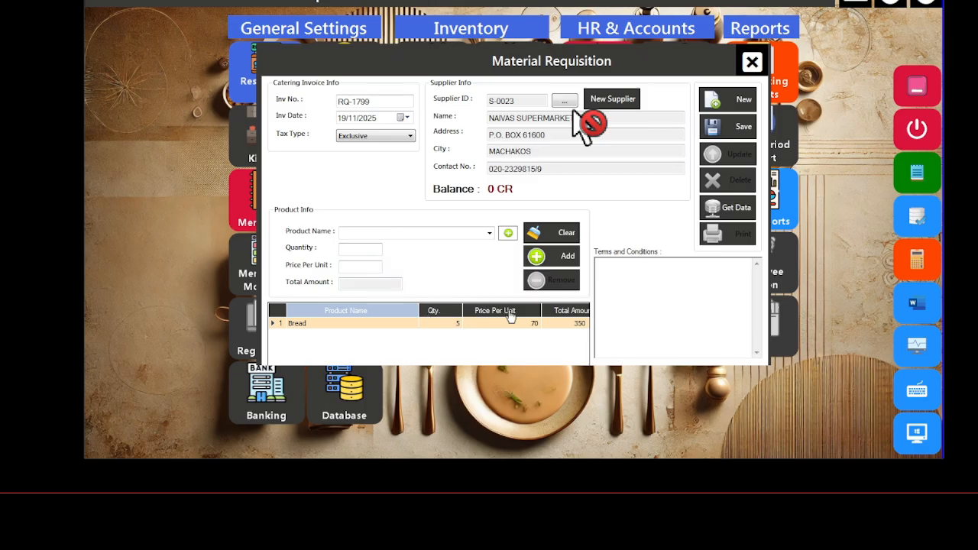
left_click(729, 133)
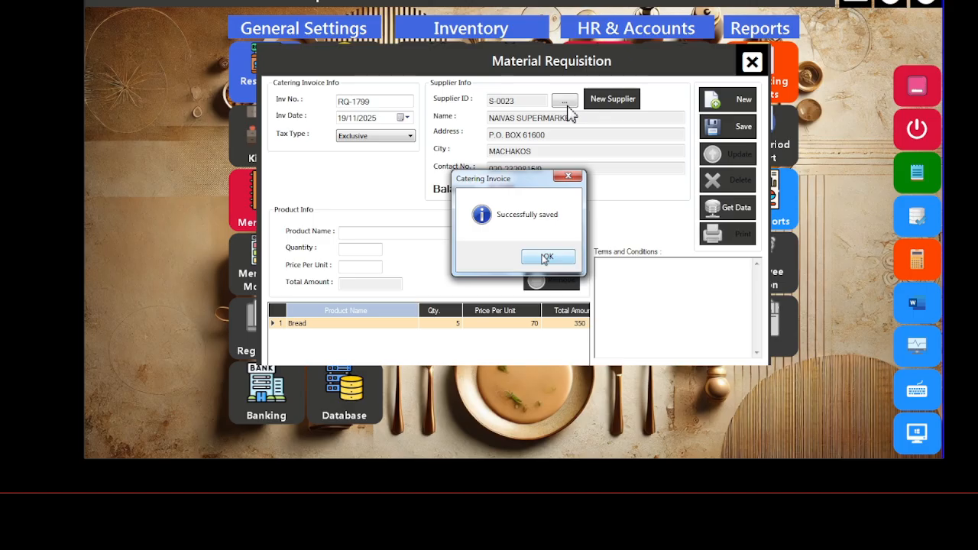
left_click(546, 258)
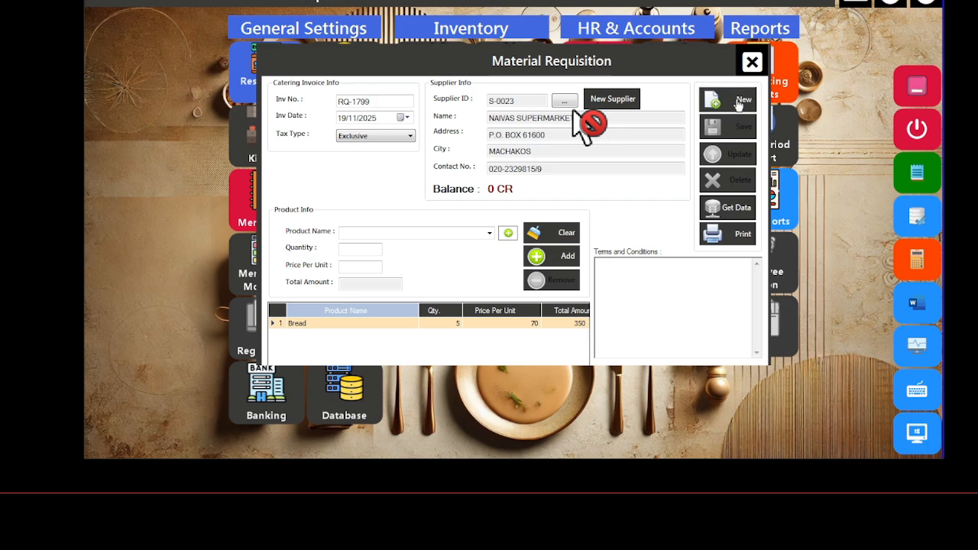
Step: Close the requisition form and load the saved requisitions list from the Requisition module
left_click(752, 62)
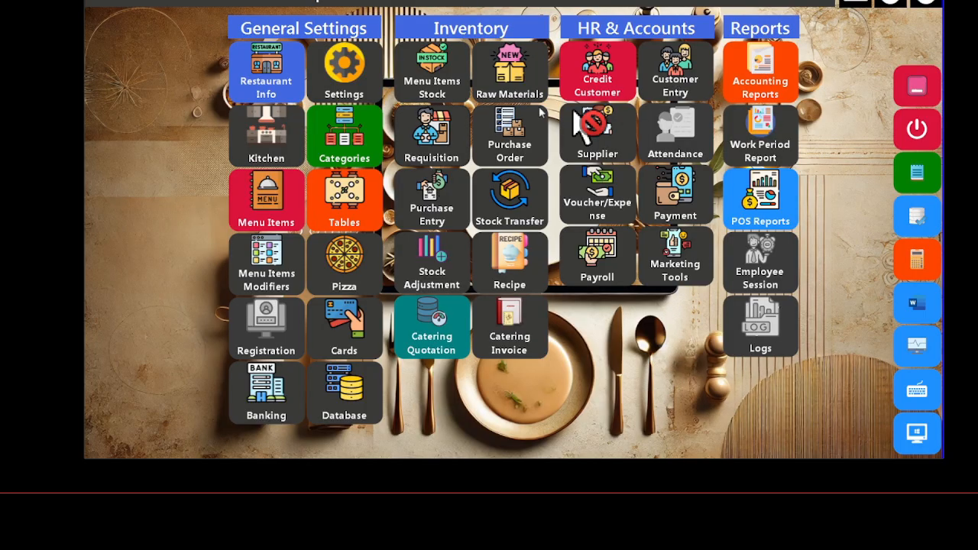
left_click(437, 134)
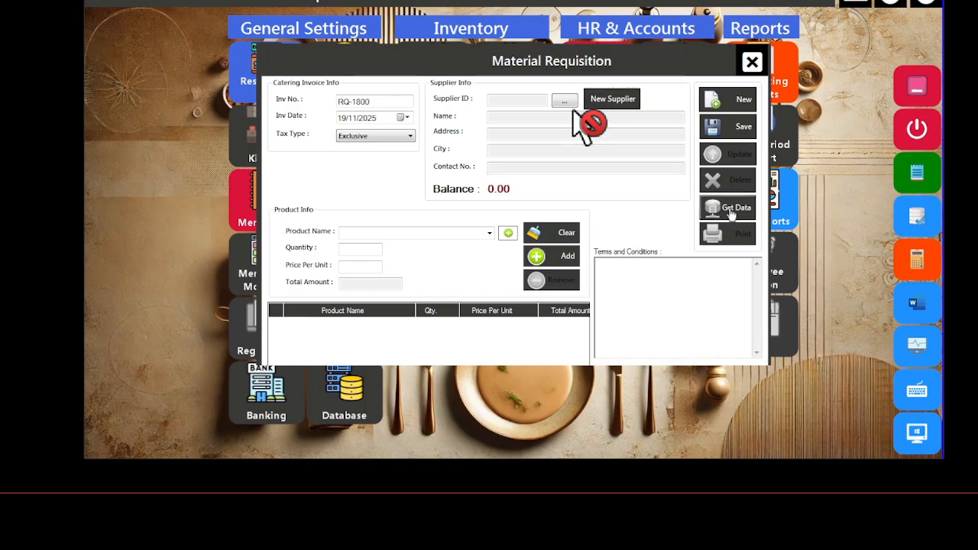
left_click(732, 214)
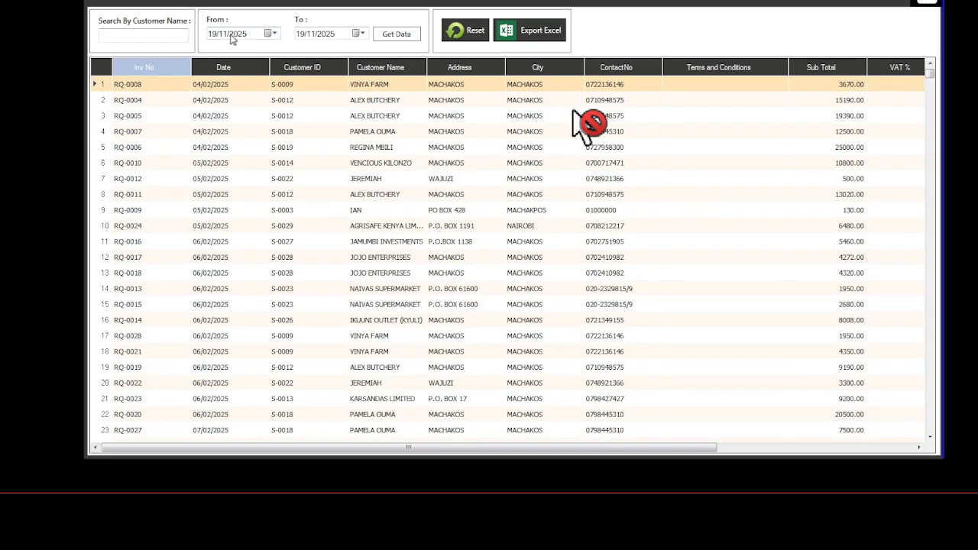
Step: Filter requisitions to 19/11/2025 and reopen RQ-1799, selecting its Bread line
left_click(391, 35)
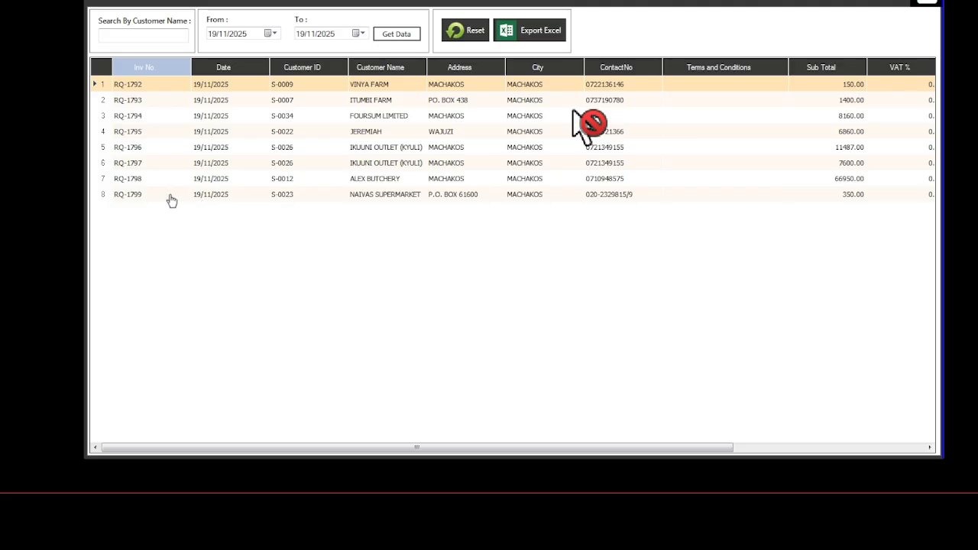
double_click(130, 196)
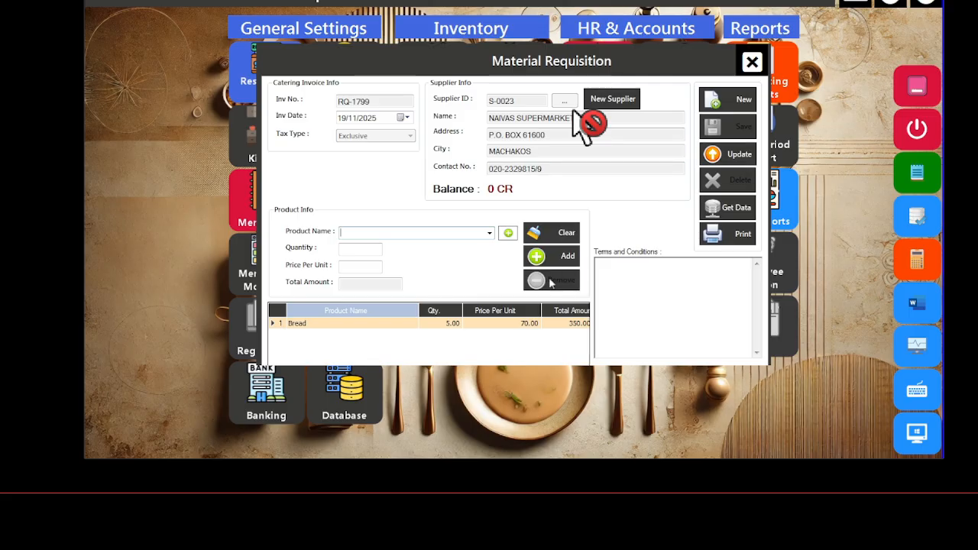
left_click(440, 327)
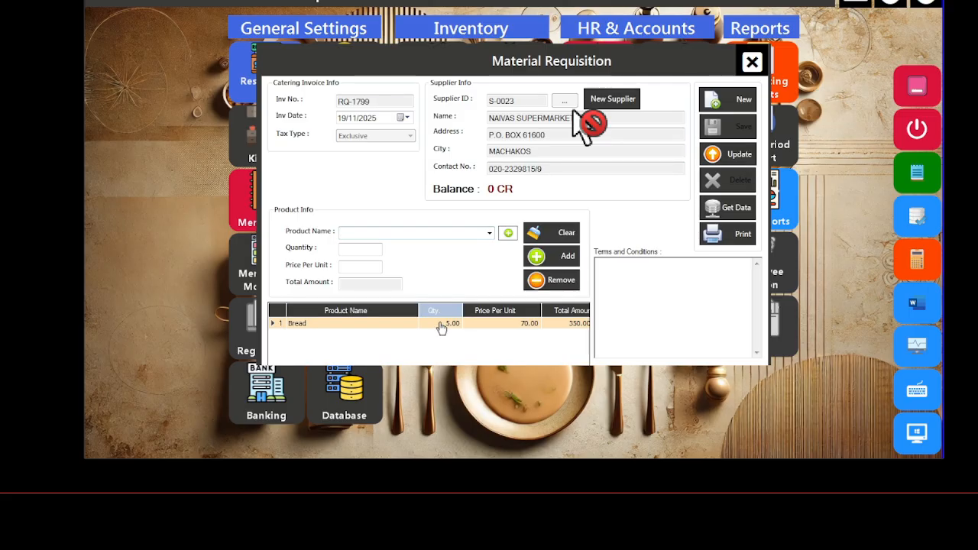
Step: Replace the Bread line with 2 bread at 70 (140), update RQ-1799 and close it
left_click(564, 282)
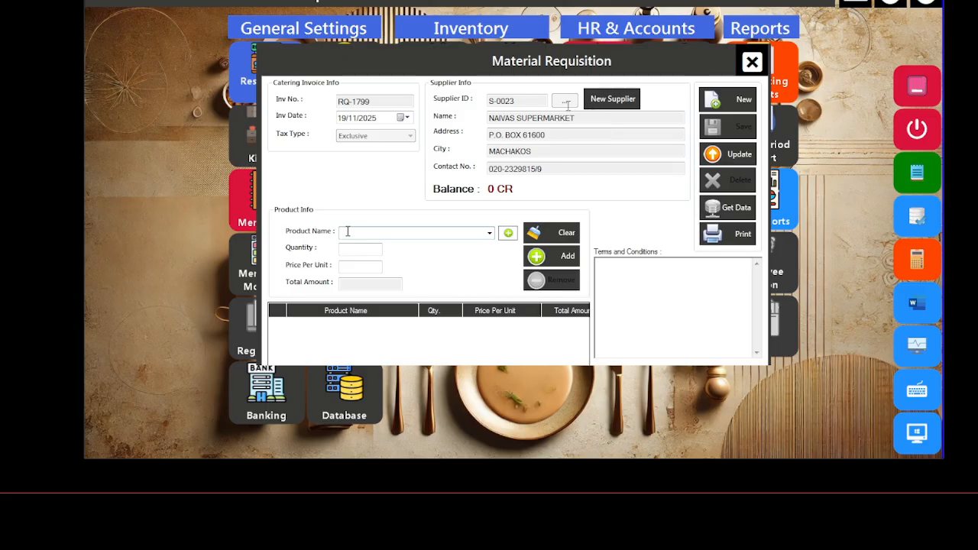
type("b")
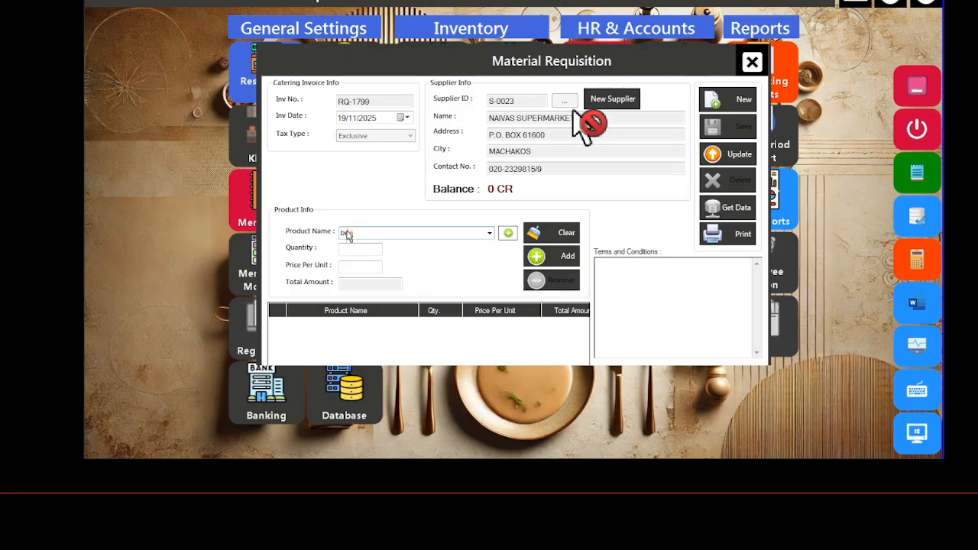
type("read")
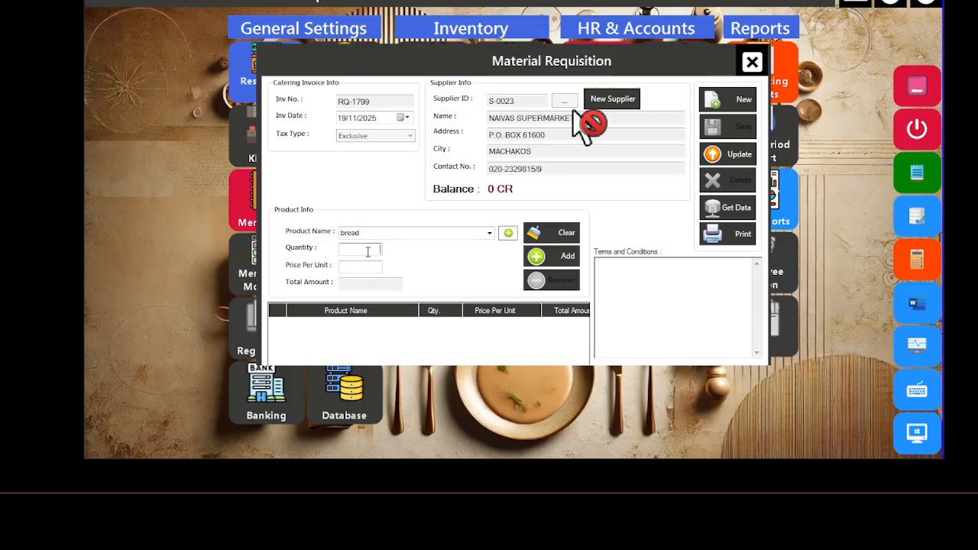
type("2")
left_click(359, 265)
type("70")
left_click(566, 260)
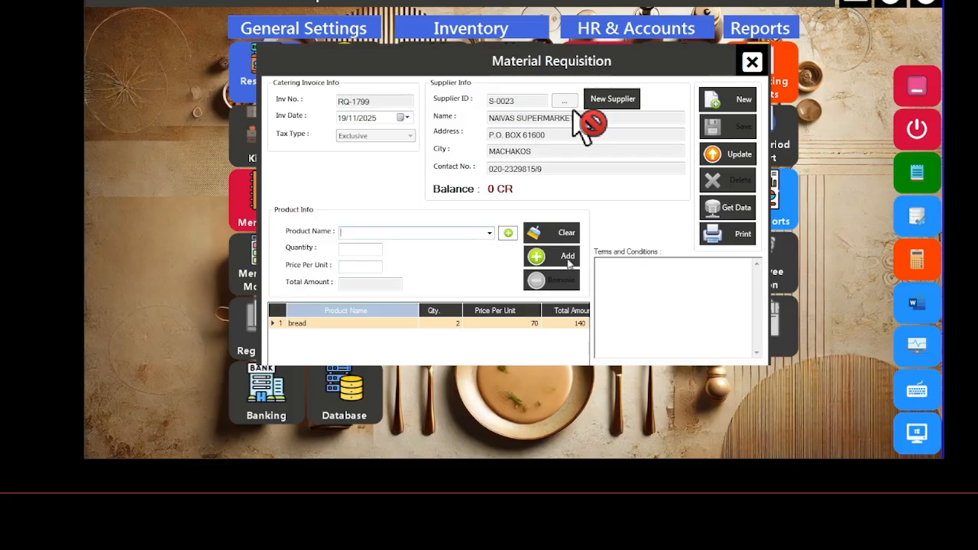
left_click(729, 159)
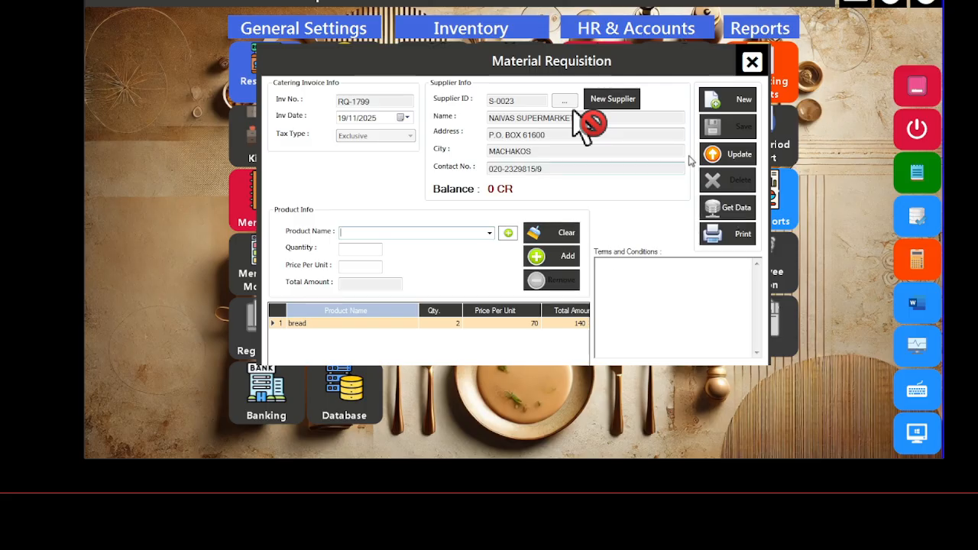
left_click(753, 64)
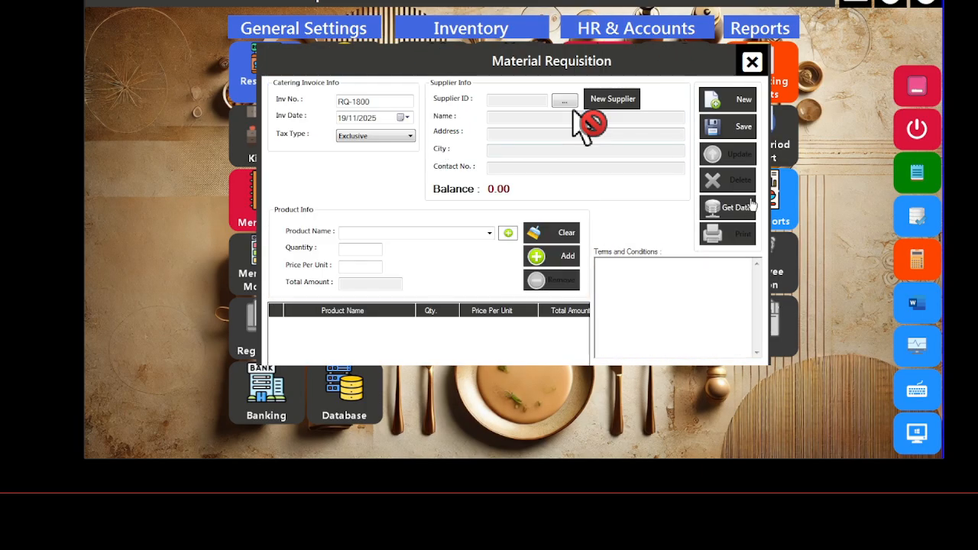
Step: Filter saved requisitions to 18/11/2025, open RQ-1791 and generate its purchase order
left_click(728, 208)
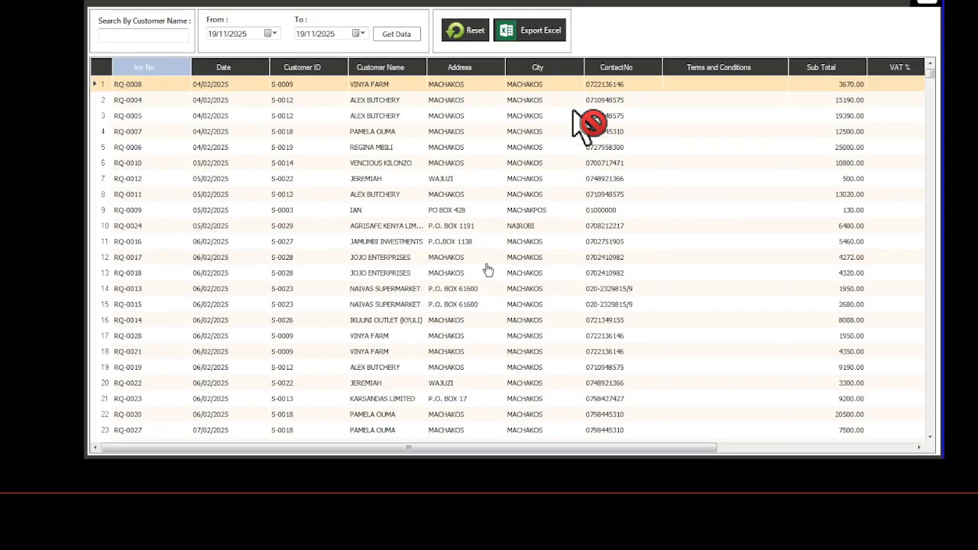
scroll(489, 267, "down", 8)
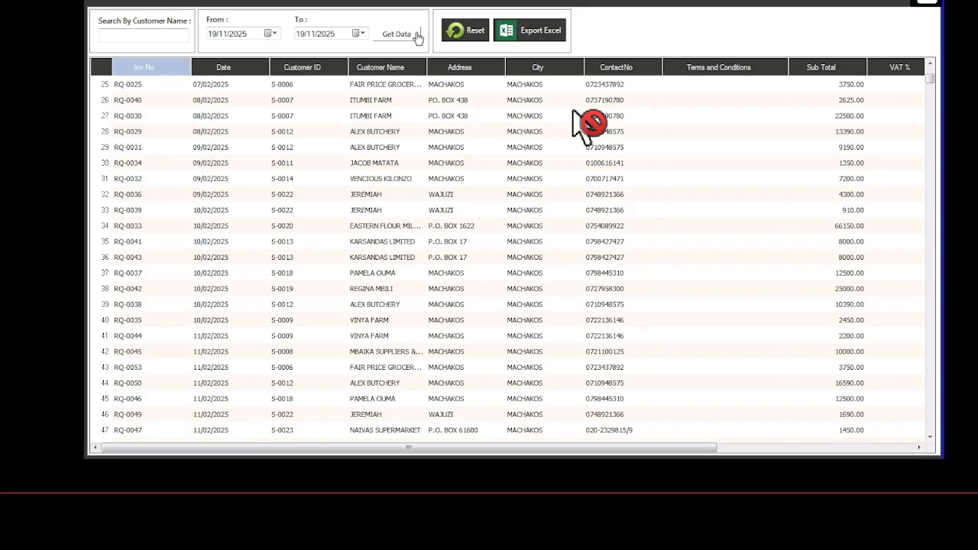
left_click(405, 36)
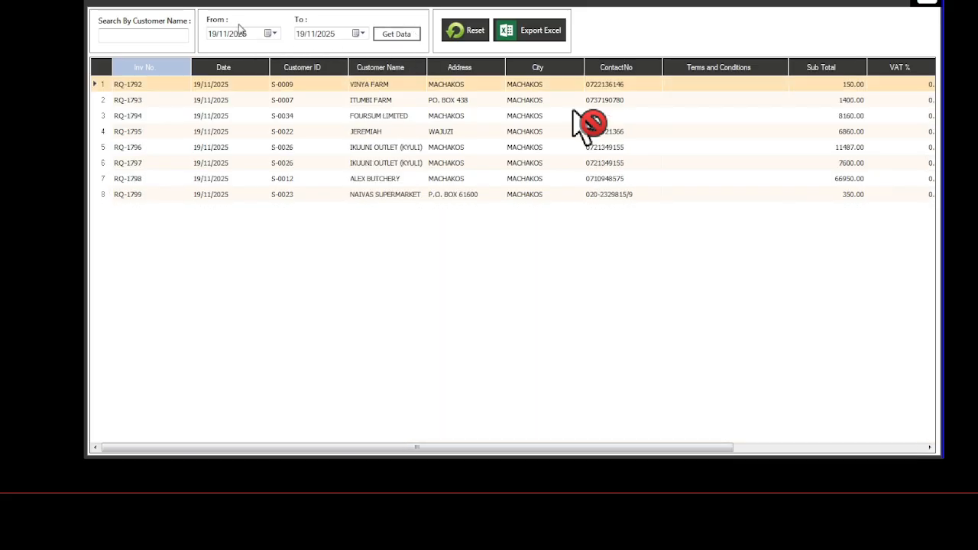
left_click(275, 35)
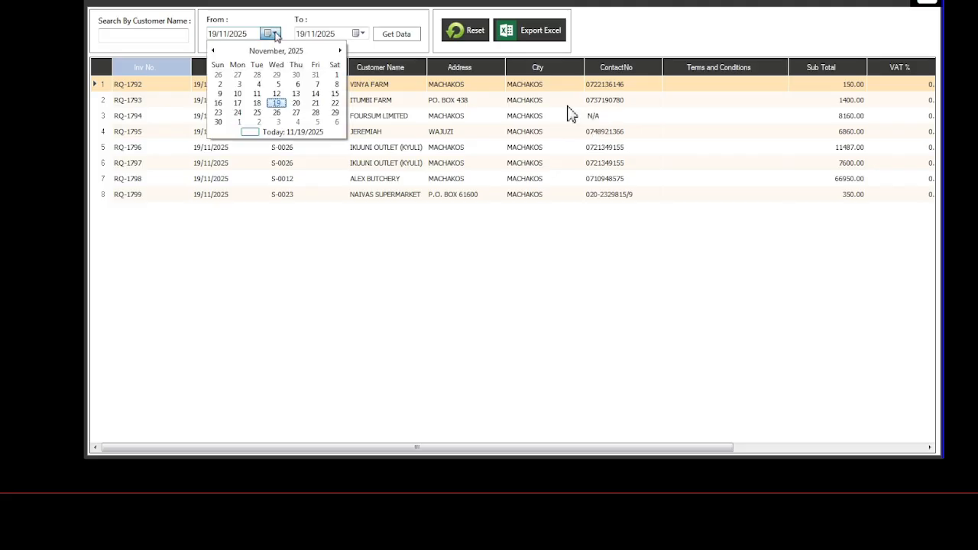
left_click(259, 103)
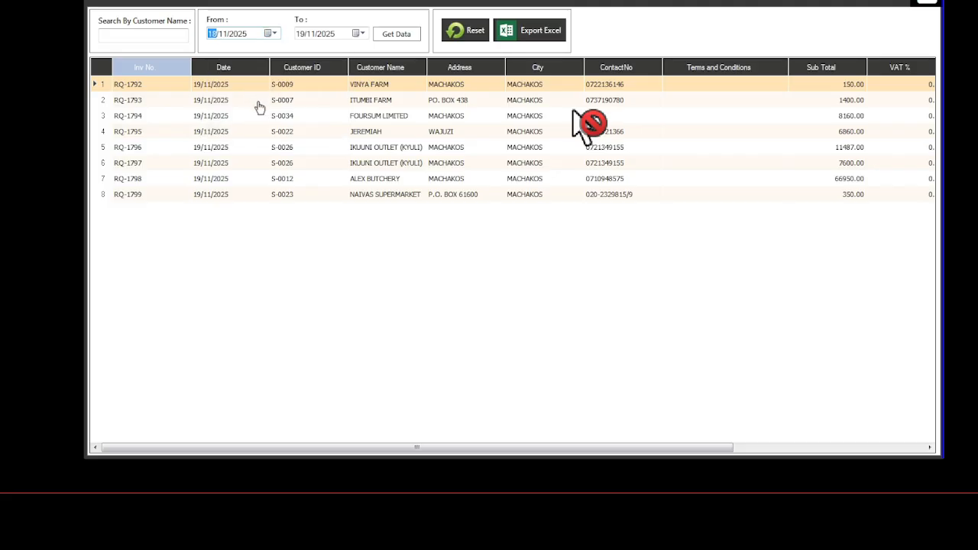
left_click(356, 34)
left_click(345, 104)
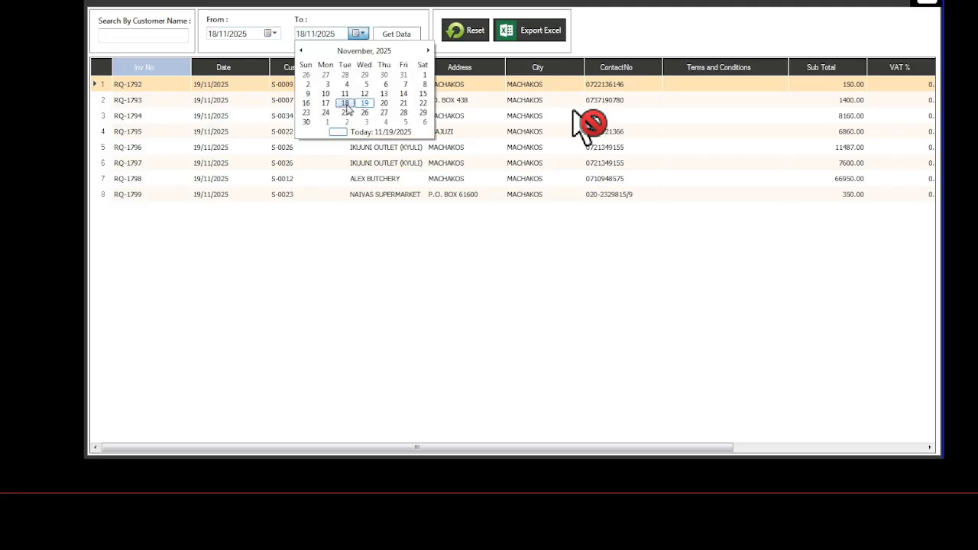
left_click(397, 35)
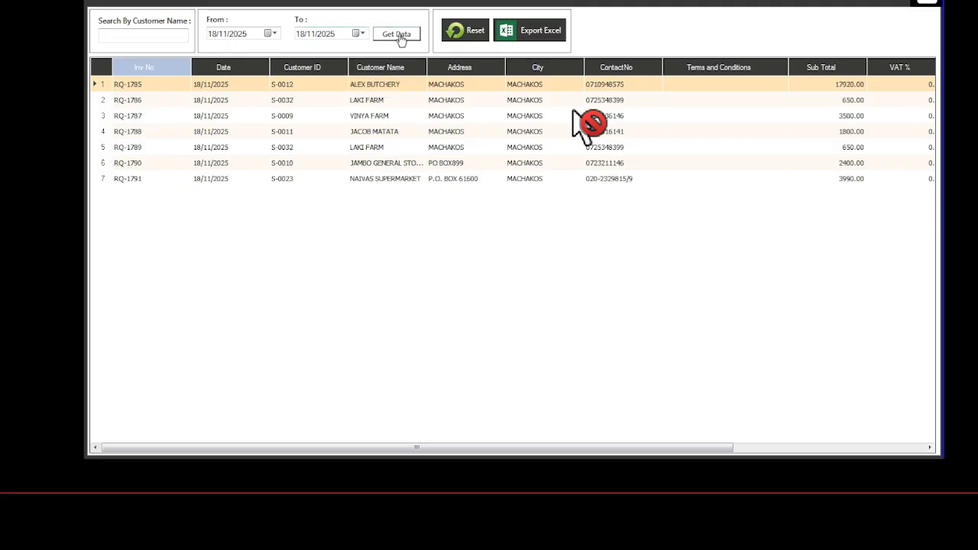
double_click(321, 178)
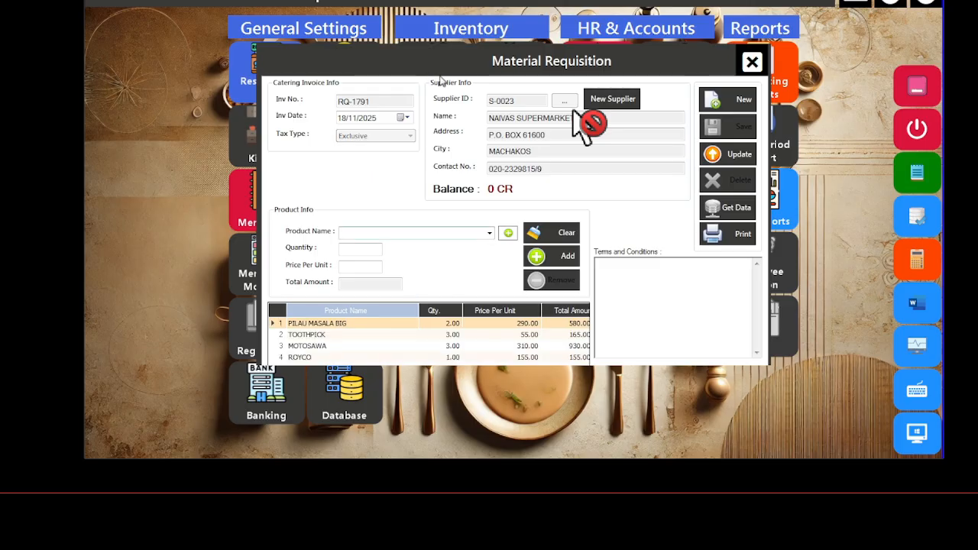
left_click(738, 237)
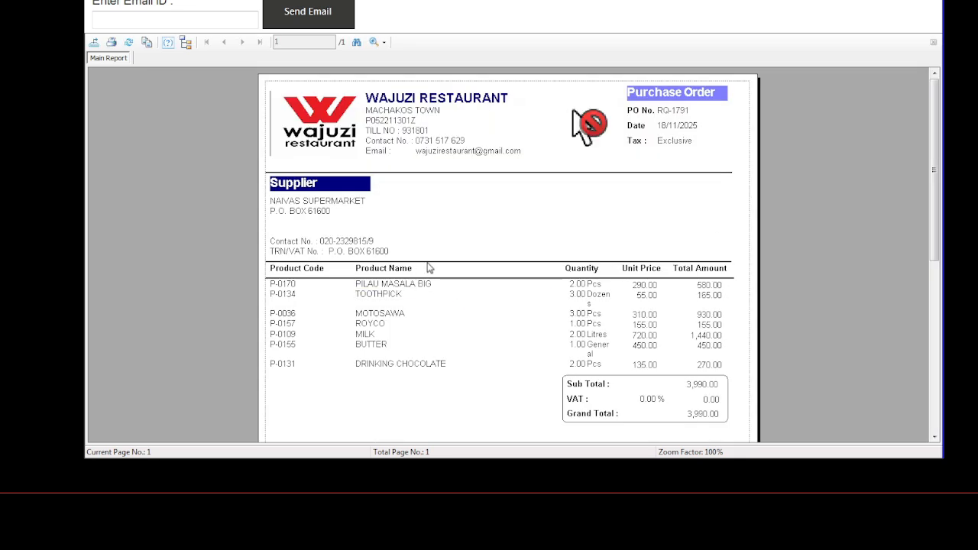
Step: Review the RQ-1791 purchase order report totalling 3,990.00 and begin exporting it
scroll(416, 290, "down", 2)
scroll(432, 230, "down", 4)
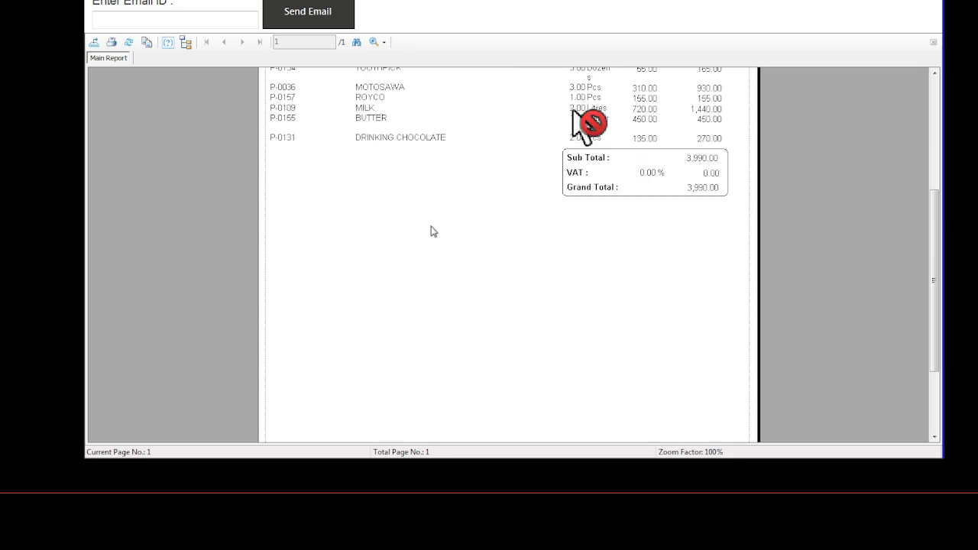
scroll(433, 229, "up", 6)
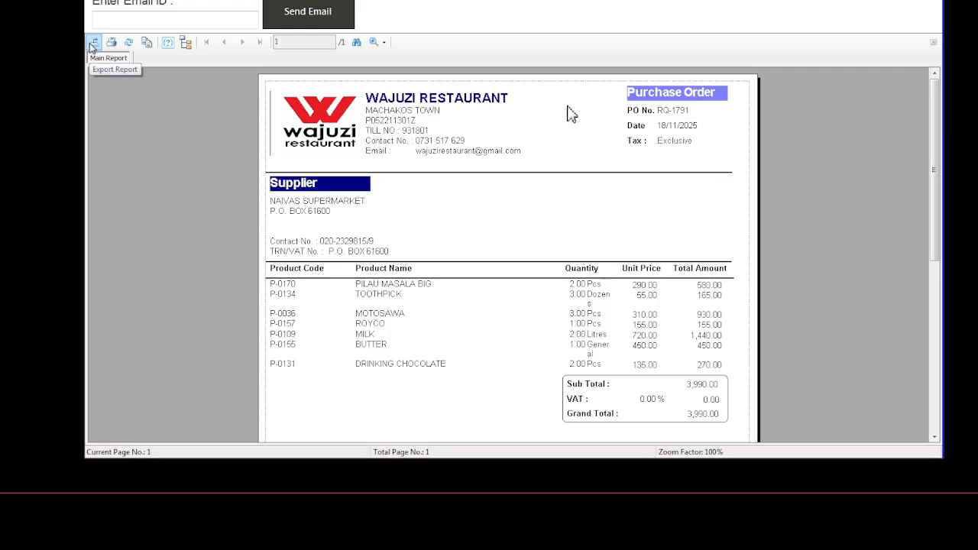
left_click(92, 43)
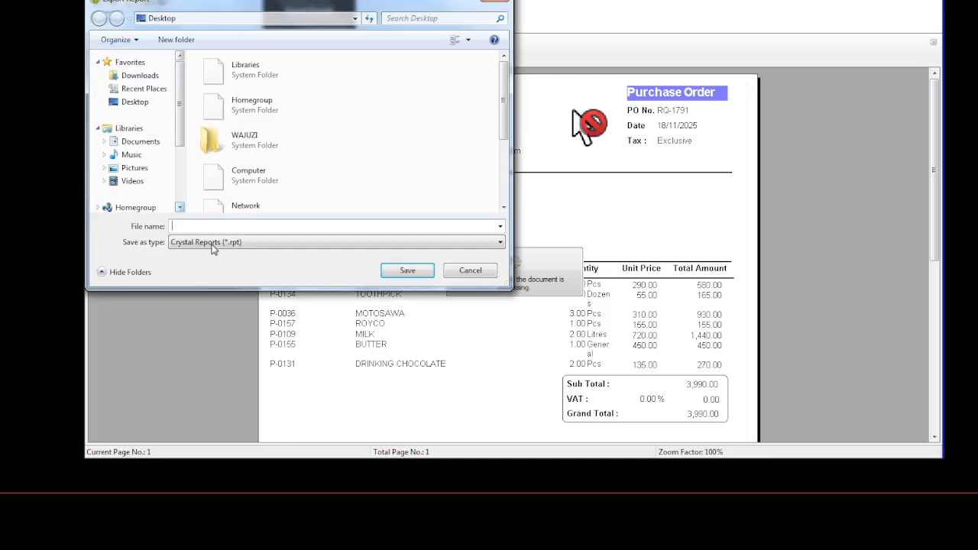
left_click(216, 243)
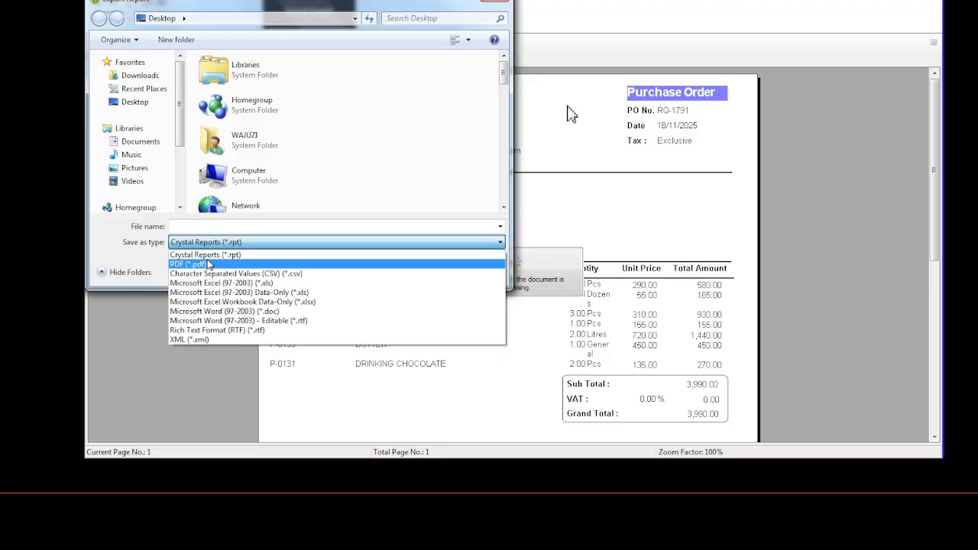
key("Up")
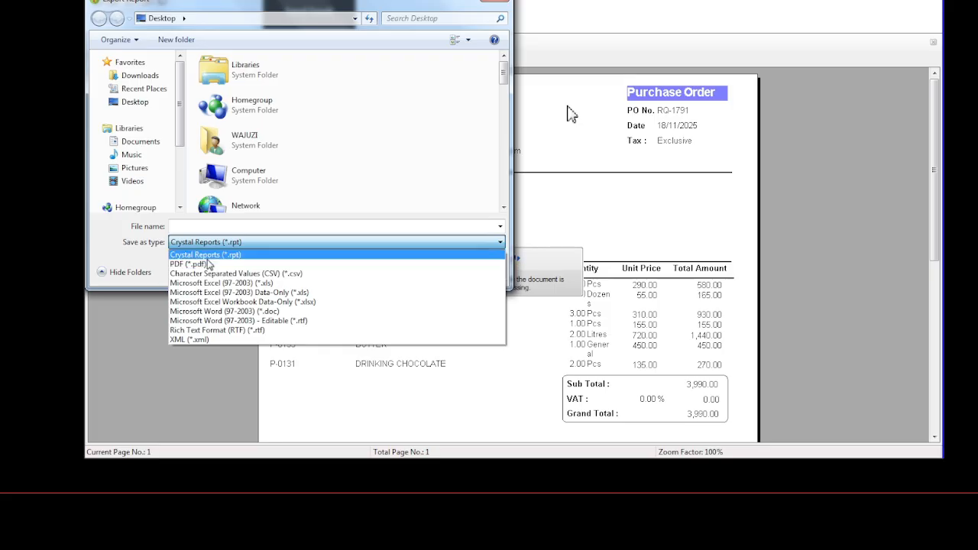
key("Down")
key("Down")
key("Down")
key("Down")
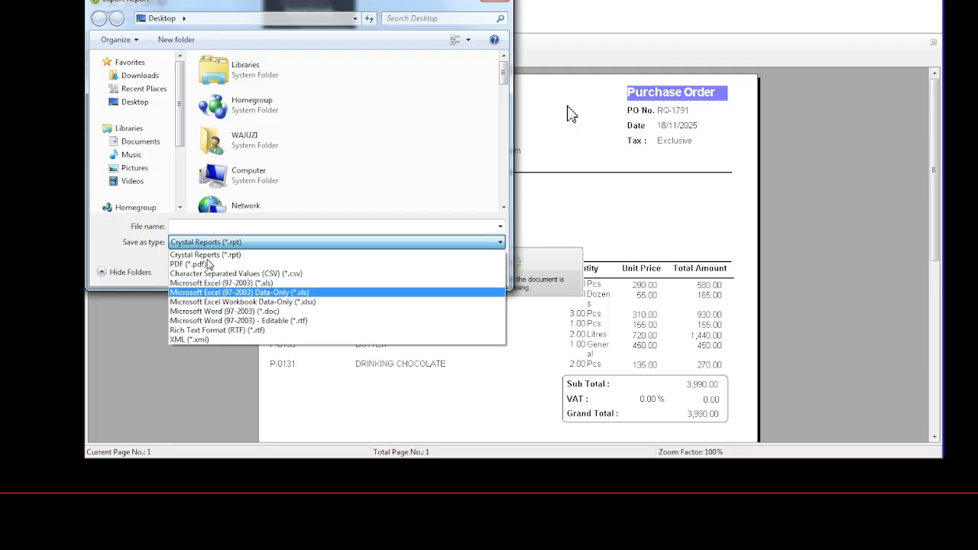
key("Down")
key("Down")
key("Down")
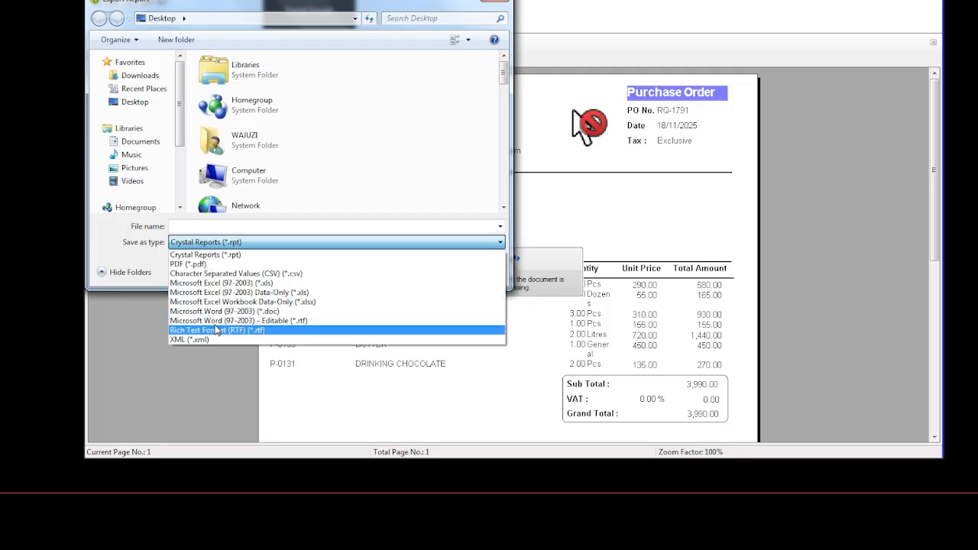
left_click(244, 227)
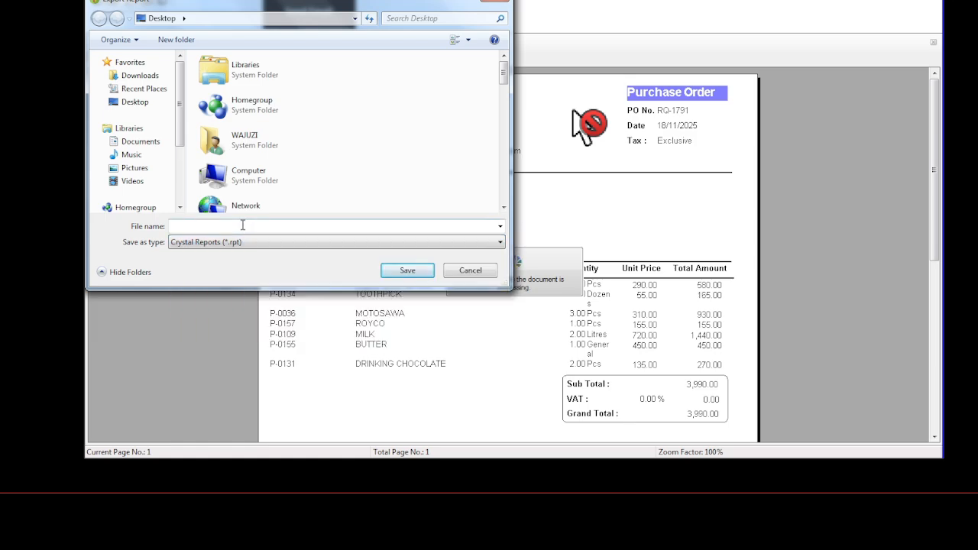
left_click(192, 227)
left_click(494, 1)
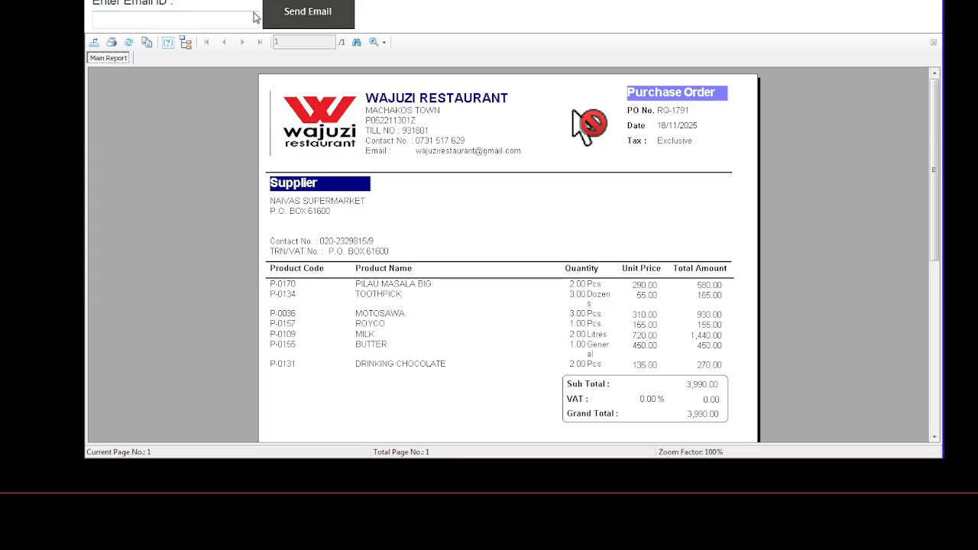
Step: Enter a recipient e-mail address in Enter Email ID, clear it, then close the purchase order report
left_click(177, 21)
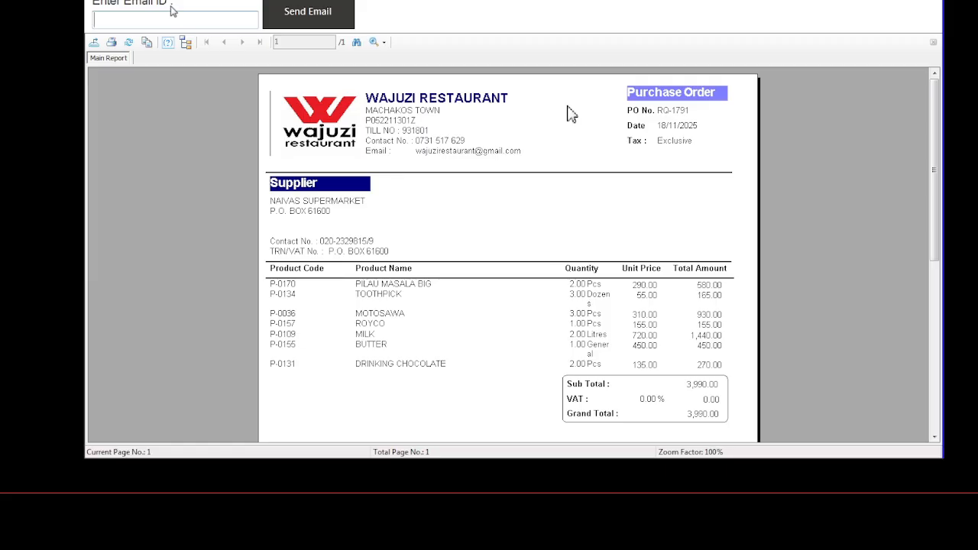
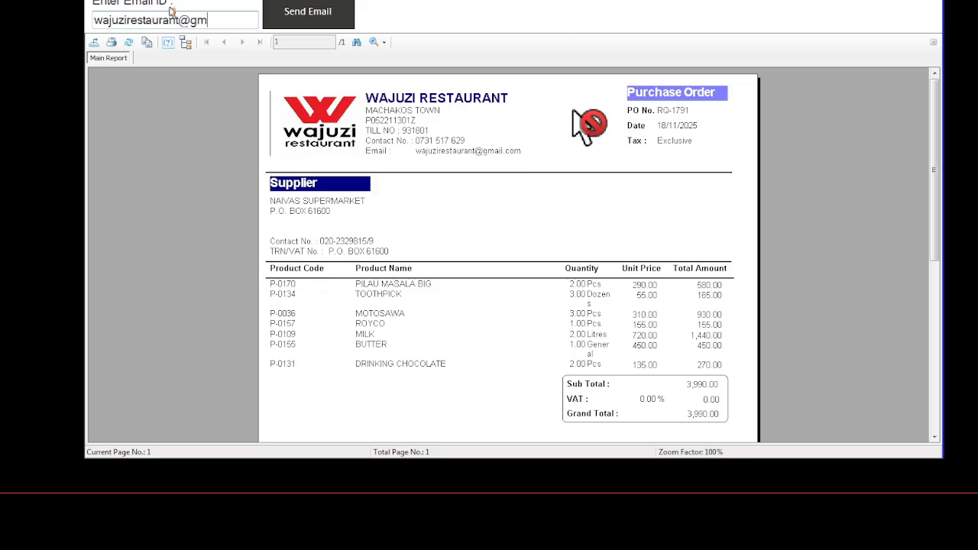
left_click(300, 24)
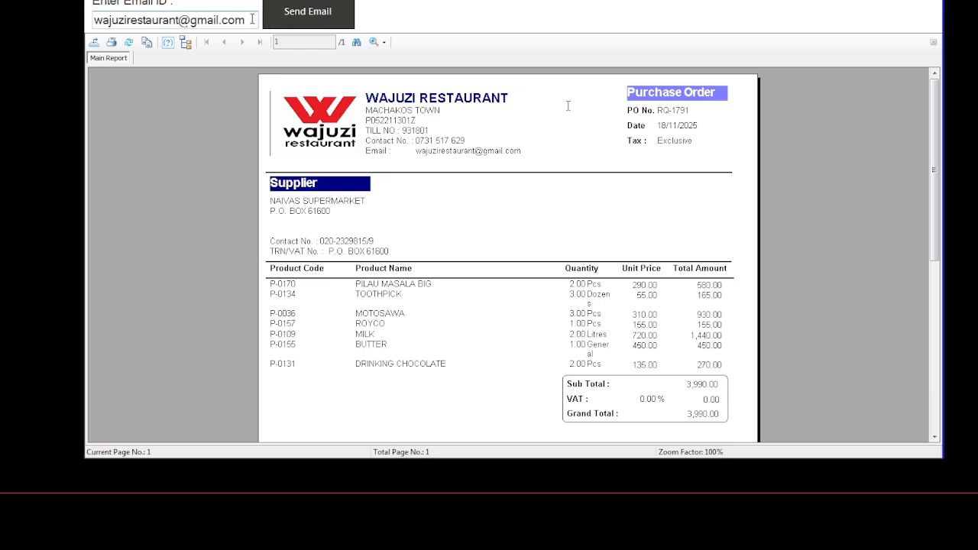
key("BackSpace")
key("BackSpace")
key("BackSpace")
key("BackSpace")
key("BackSpace")
key("BackSpace")
key("BackSpace")
key("BackSpace")
key("BackSpace")
key("BackSpace")
key("BackSpace")
key("BackSpace")
key("BackSpace")
key("BackSpace")
key("BackSpace")
key("BackSpace")
key("BackSpace")
key("BackSpace")
key("BackSpace")
key("BackSpace")
key("BackSpace")
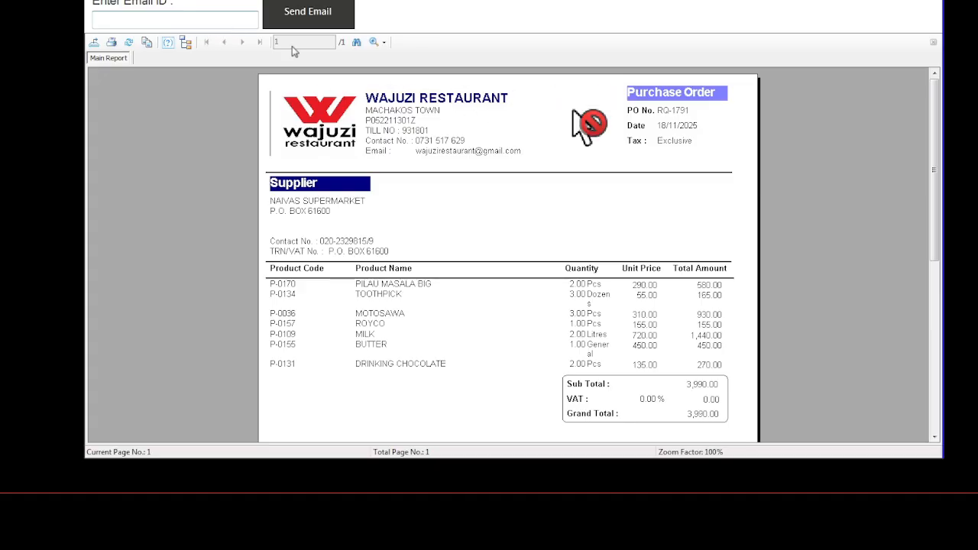
left_click(926, 1)
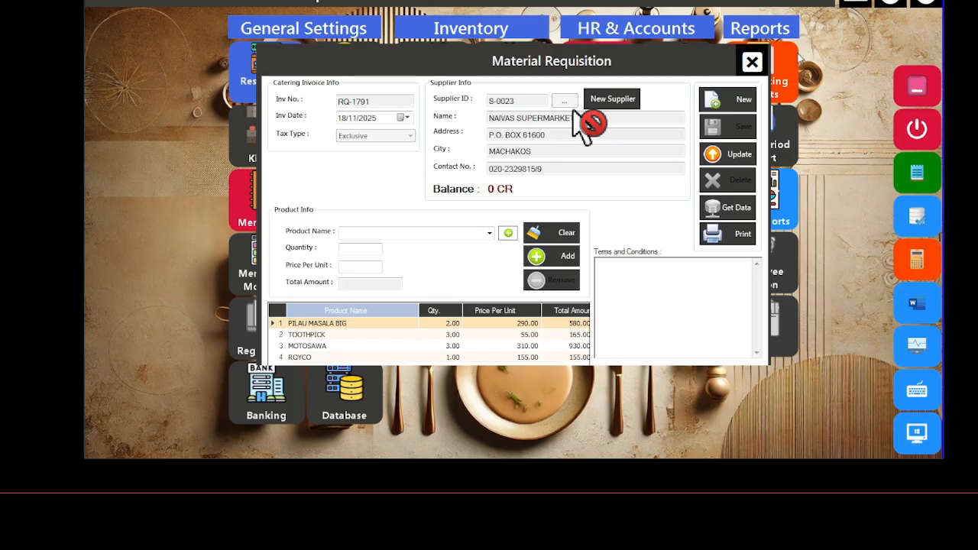